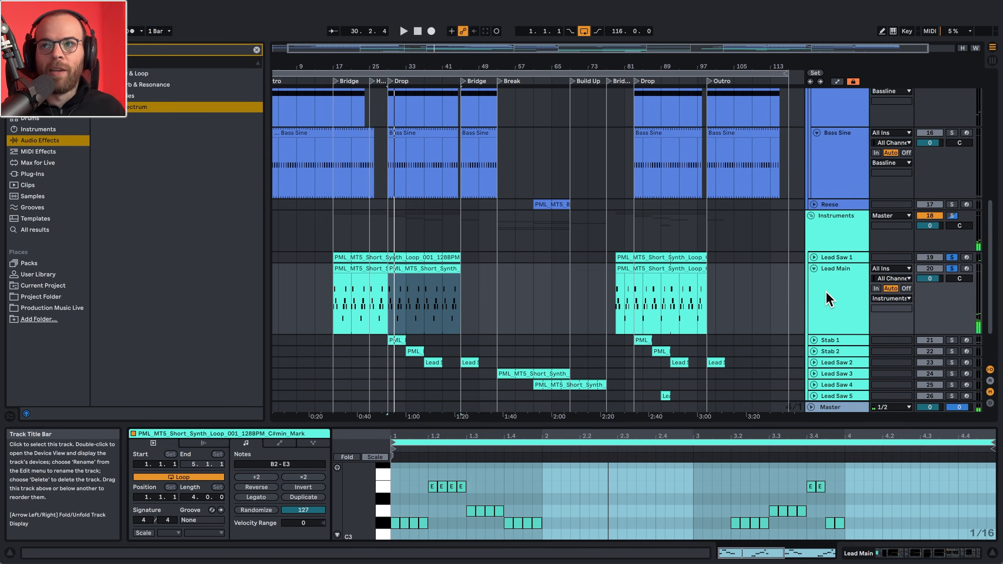
- Compare the Lead Saw 1 and Lead Main tracks by soloing each in turn during playback, ending with Lead Main soloed
click(950, 258)
key(space)
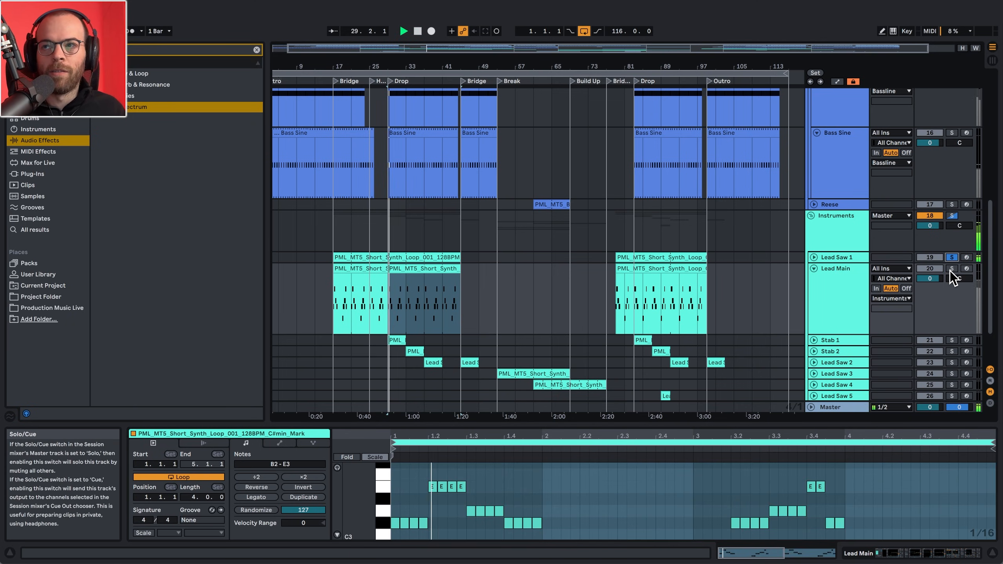
click(951, 271)
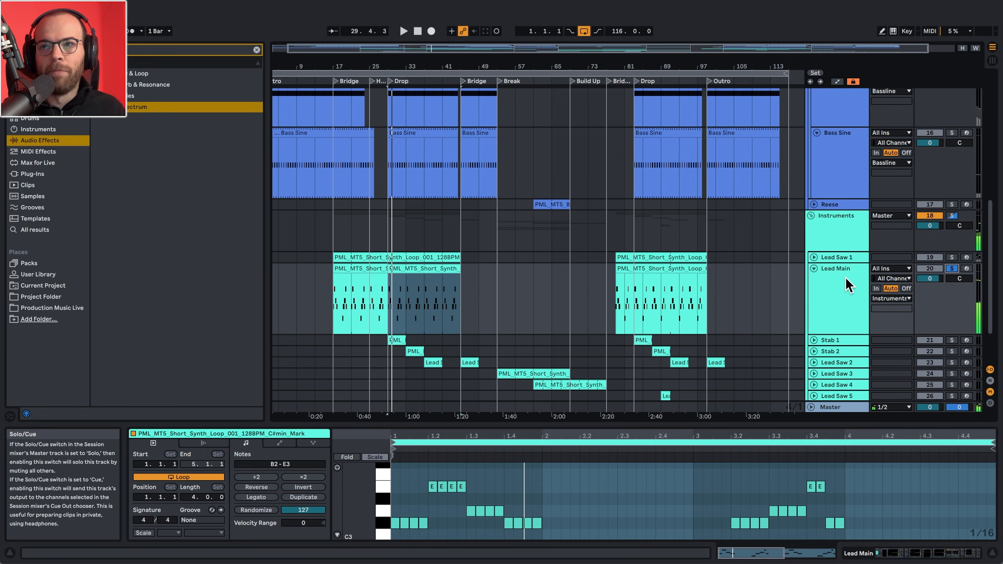
key(space)
key(space)
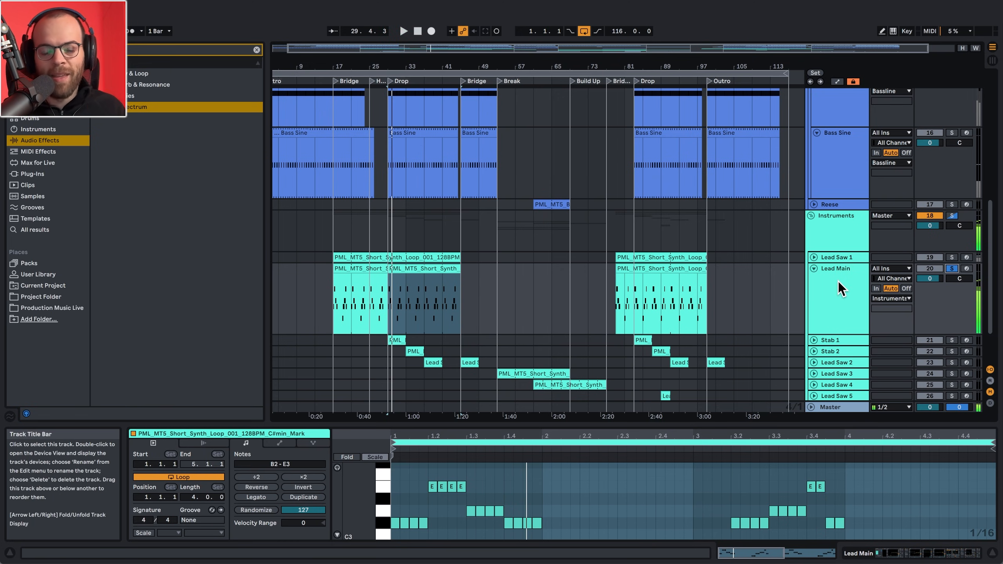
- Open Serum 2 for Lead Main's LM1 chain and try a different Osc A wavetable position, undoing the change
double_click(839, 281)
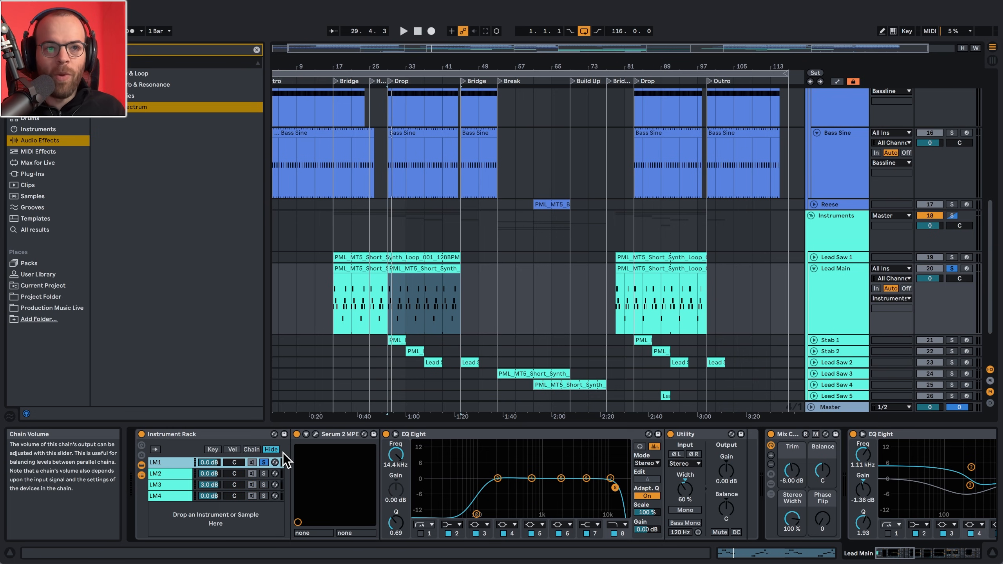
click(315, 434)
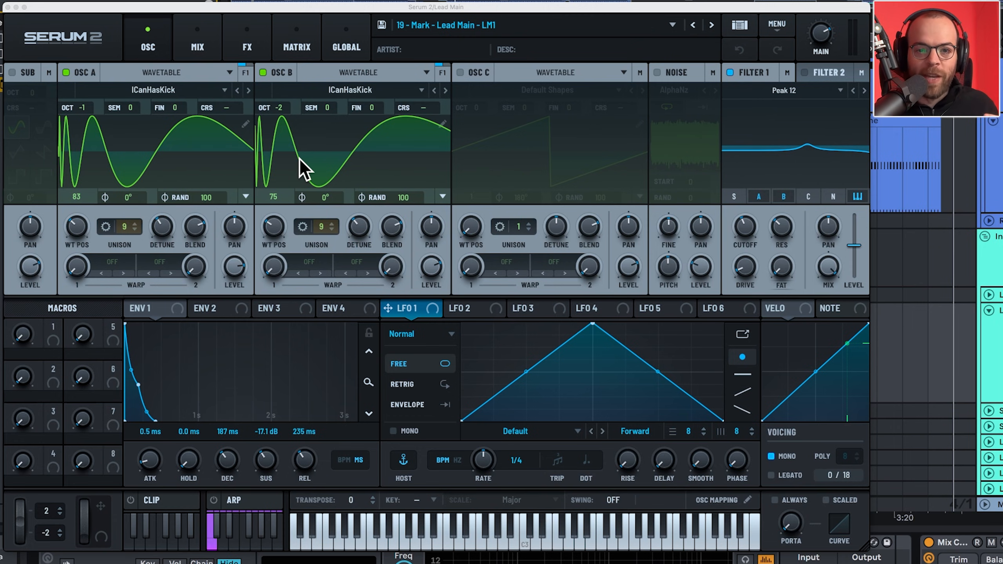
drag(76, 232, 90, 174)
key(super+z)
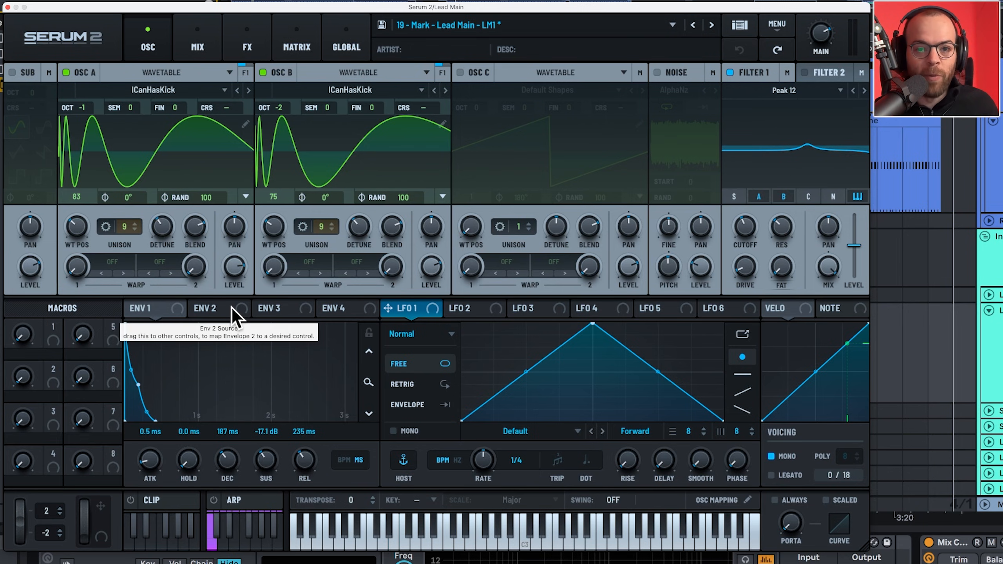
- Show the LM1 synth's effects and compare its sound with the compressor bypassed and active
click(247, 49)
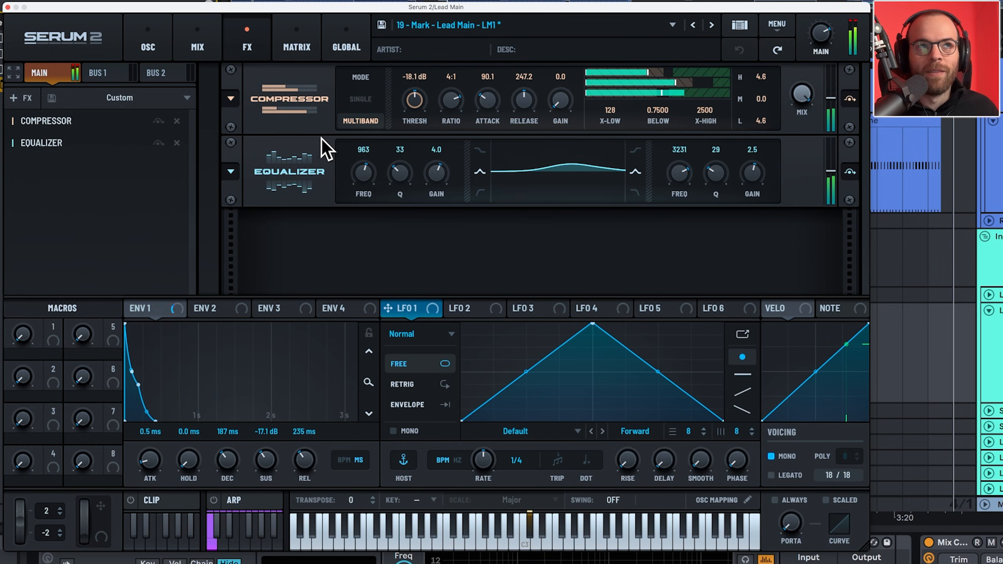
click(159, 122)
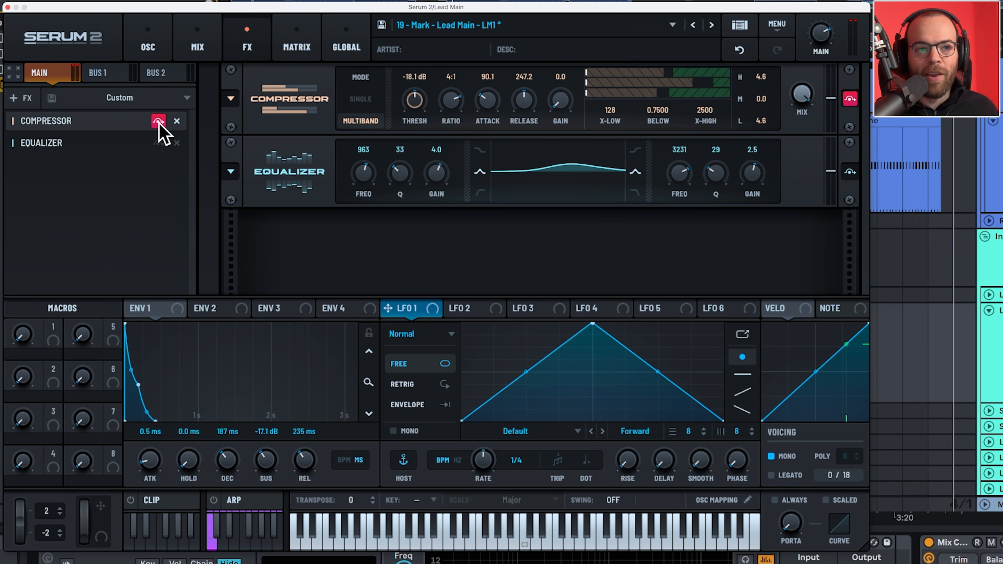
click(159, 122)
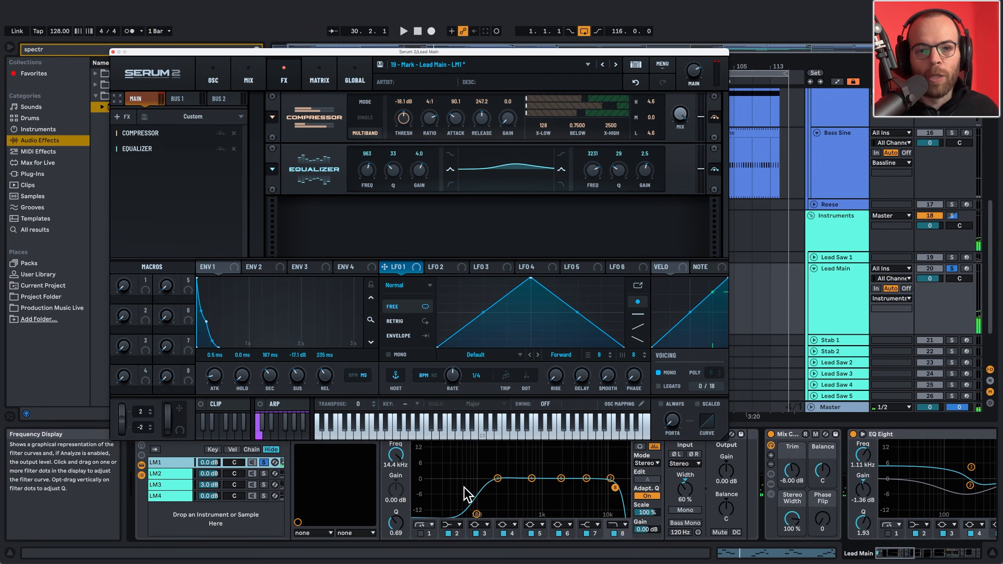
- Compare the LM1 and LM2 chains of the Instrument Rack by soloing each during playback, ending with LM2 soloed
click(263, 473)
key(space)
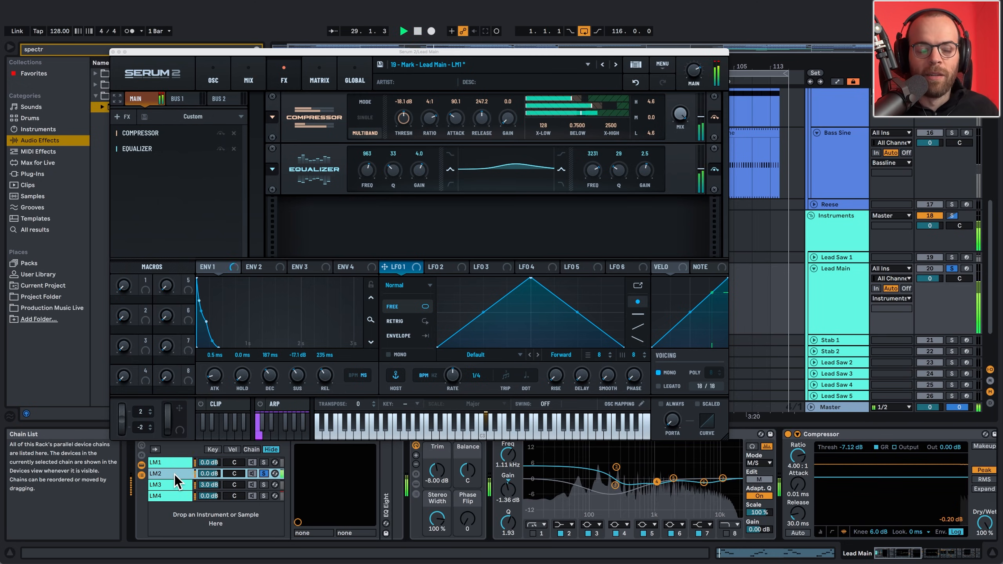
key(space)
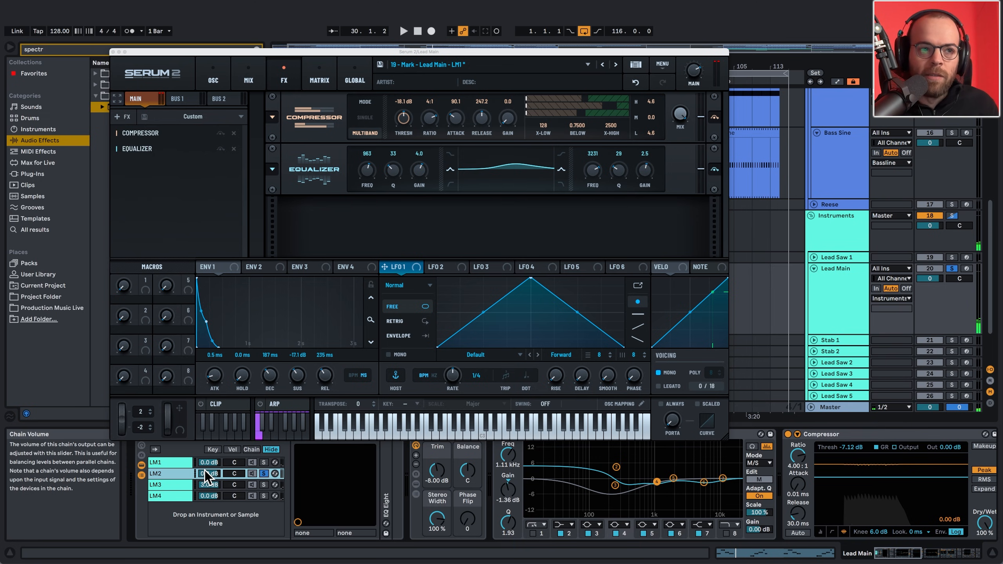
click(263, 462)
key(space)
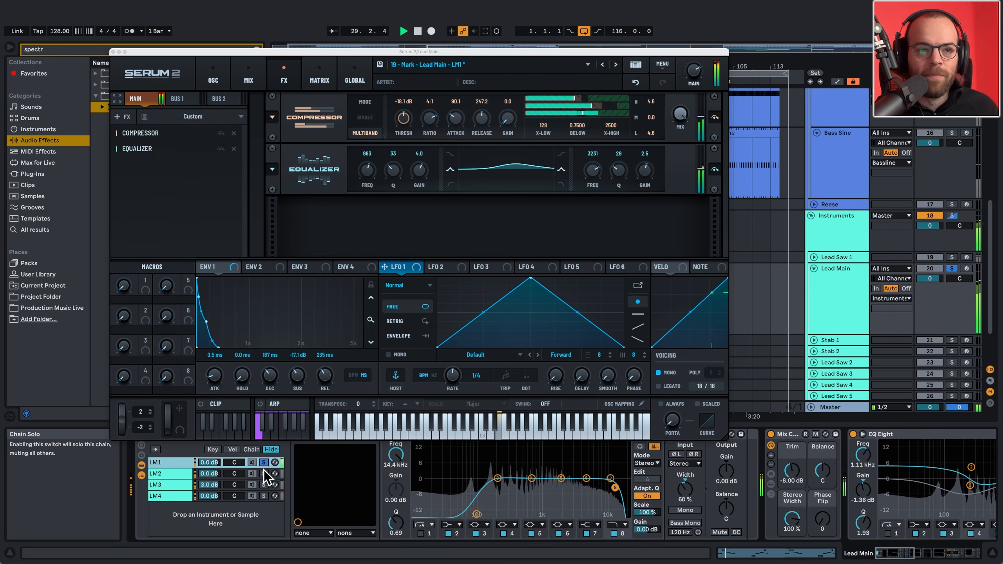
key(space)
click(263, 473)
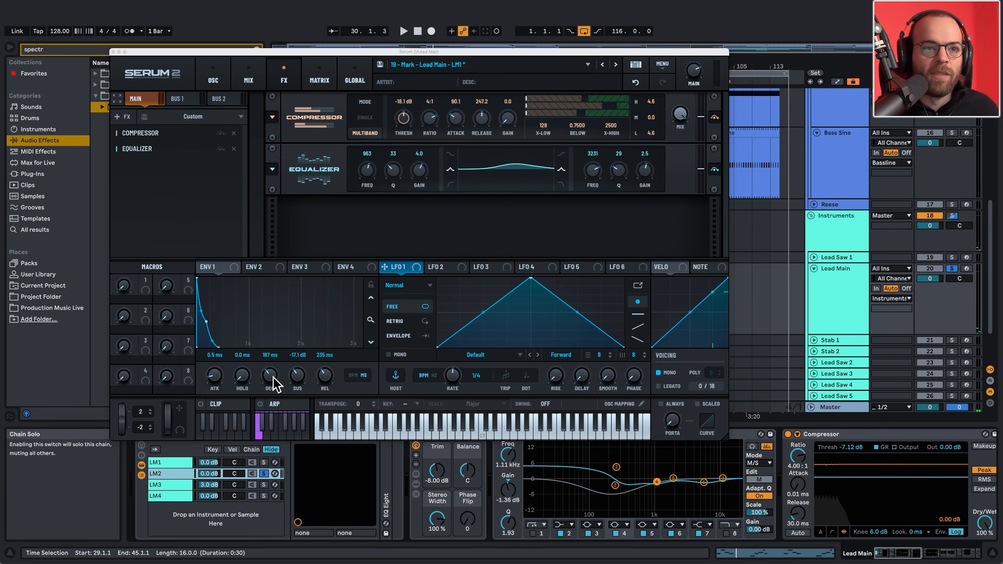
- Replace the LM1 synth window with the LM2 chain's Serum 2 and show Osc B's wavetable in 2D during playback
click(213, 80)
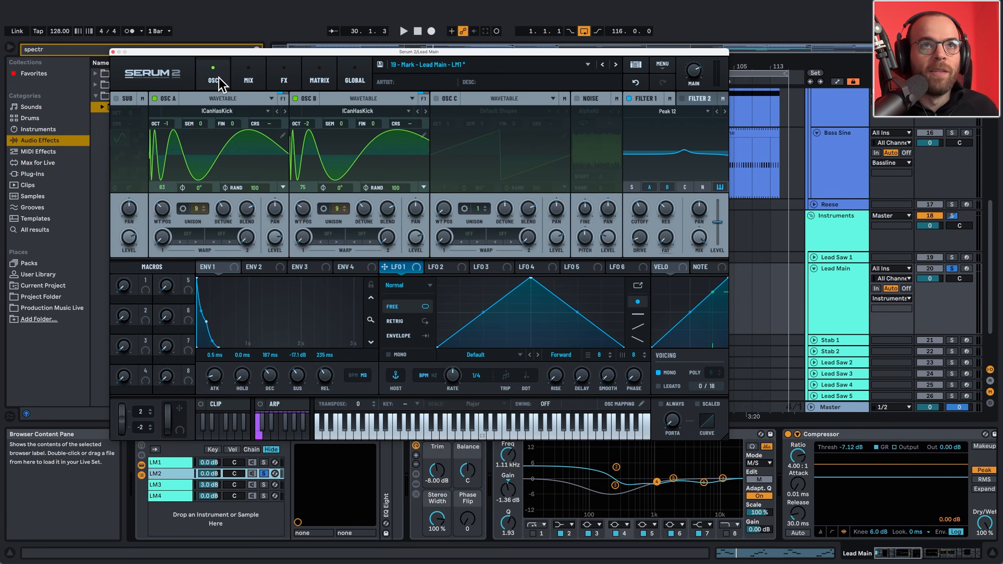
click(113, 52)
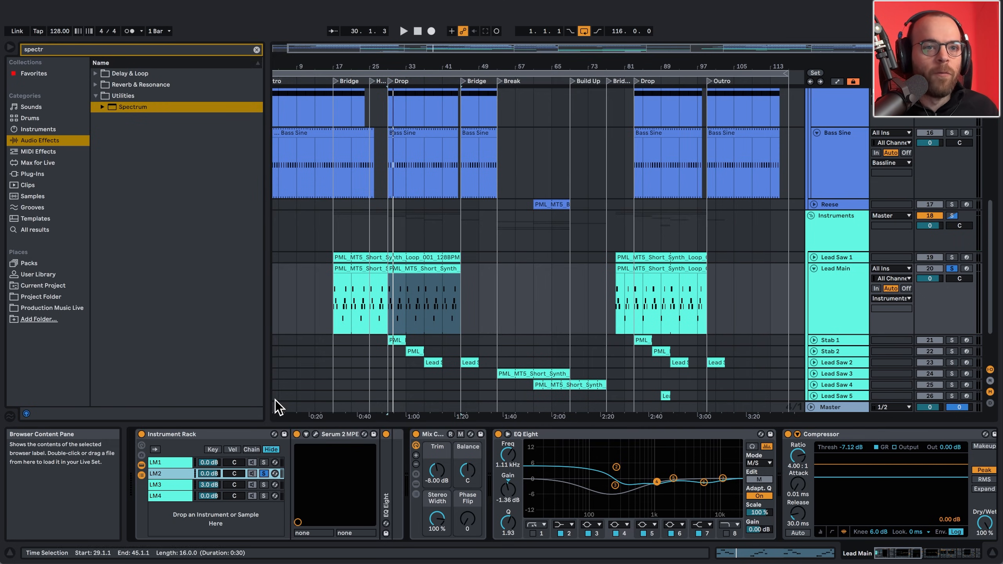
click(316, 434)
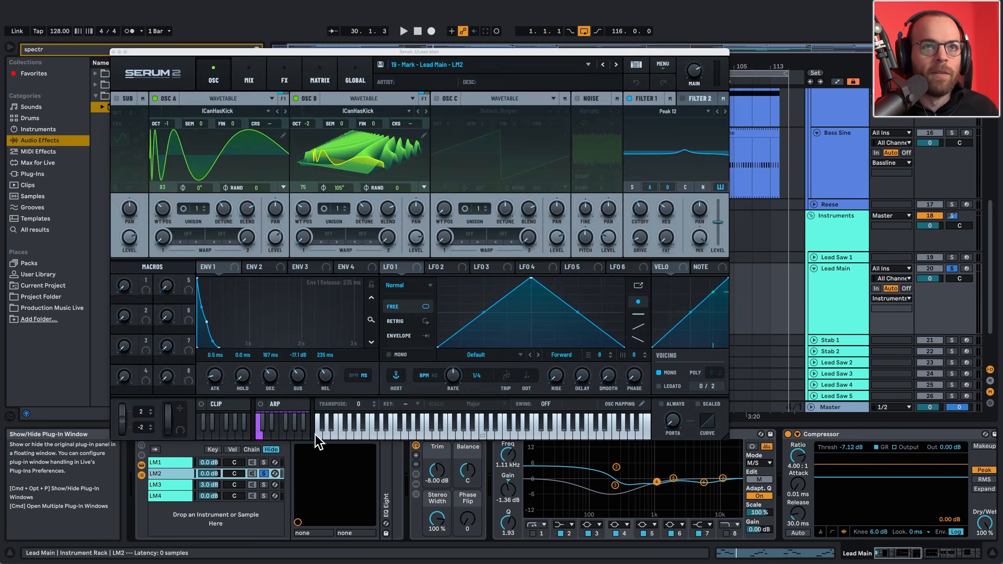
click(351, 169)
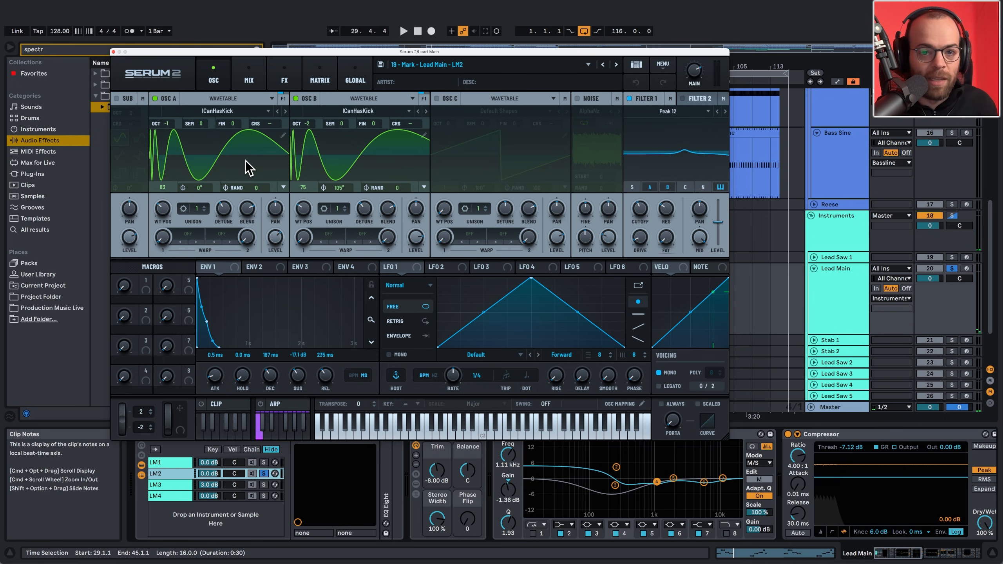
- Play Lead Main with all four rack chains sounding together and the LM1 chain selected
click(166, 462)
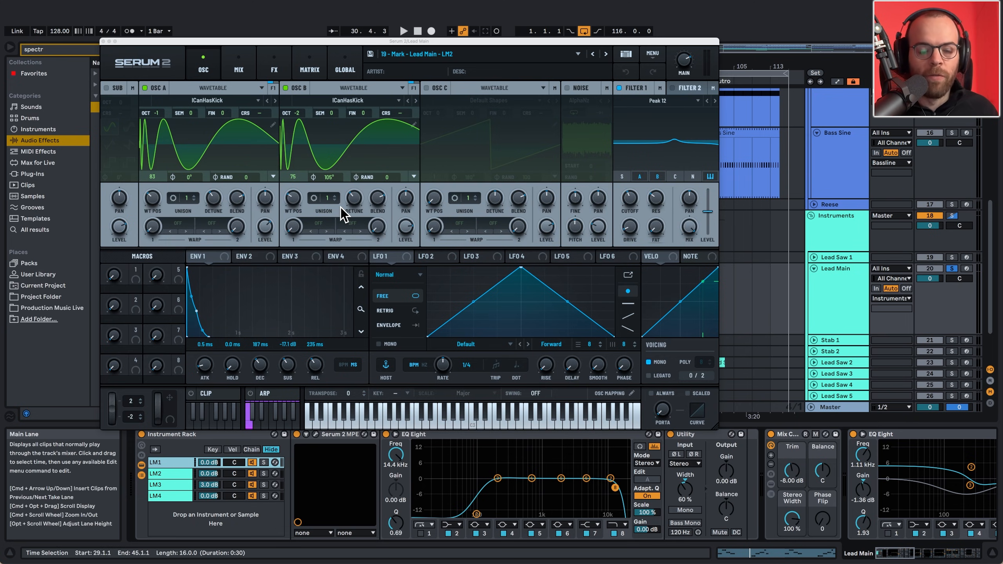
key(space)
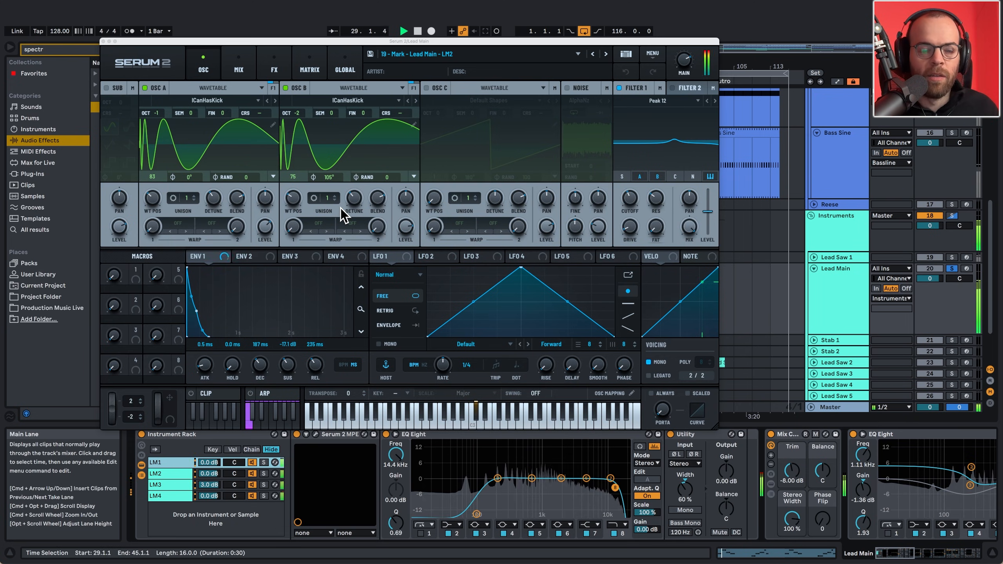
key(space)
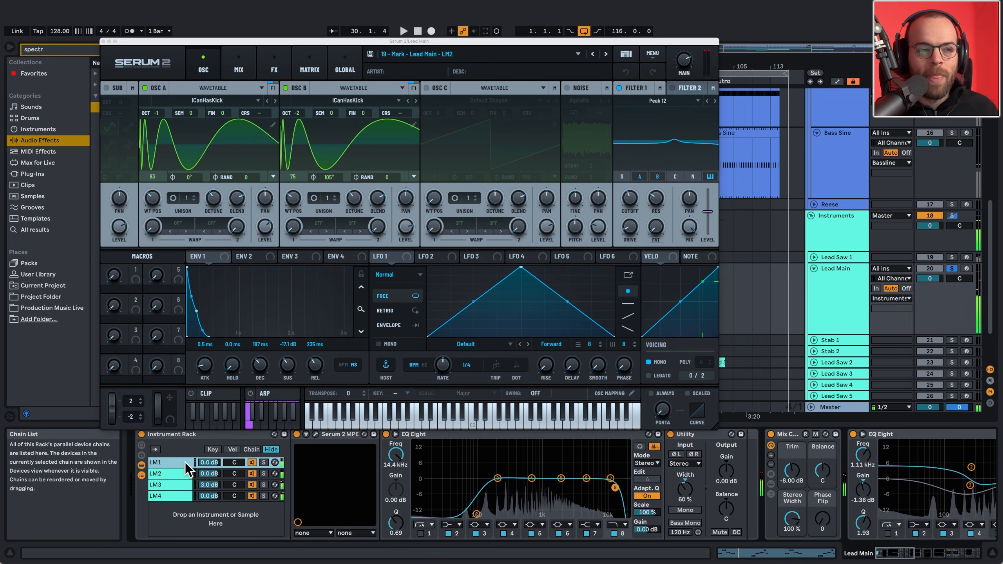
- Listen to the LM3 and LM4 chains of the Instrument Rack by soloing each during playback
click(175, 485)
shift+click(172, 497)
key(space)
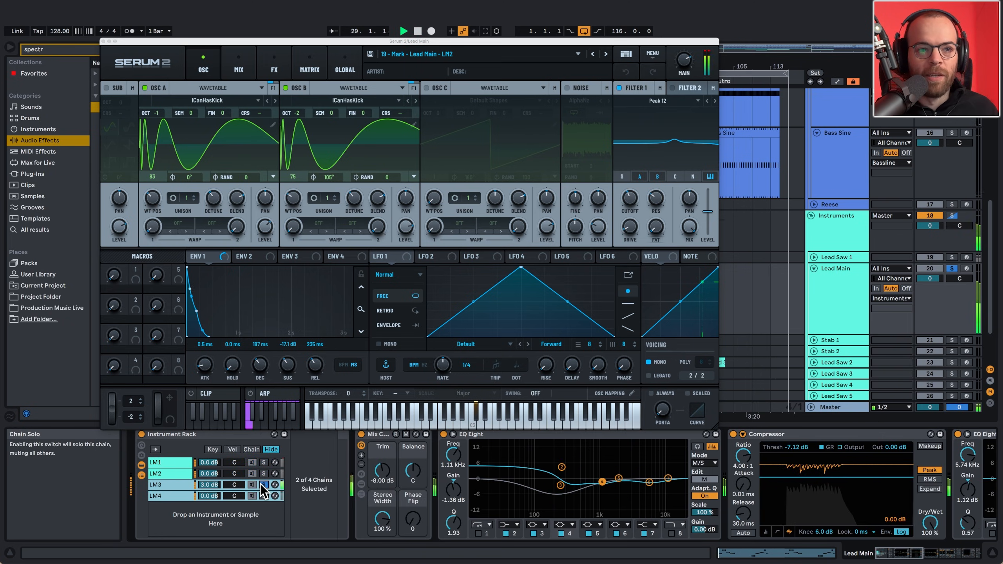
click(263, 496)
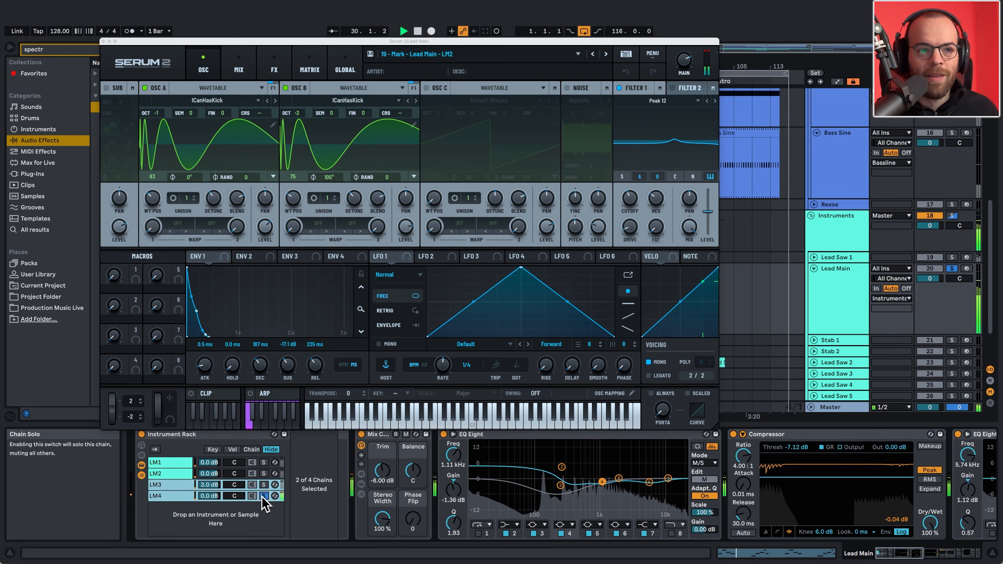
click(263, 496)
key(space)
key(space)
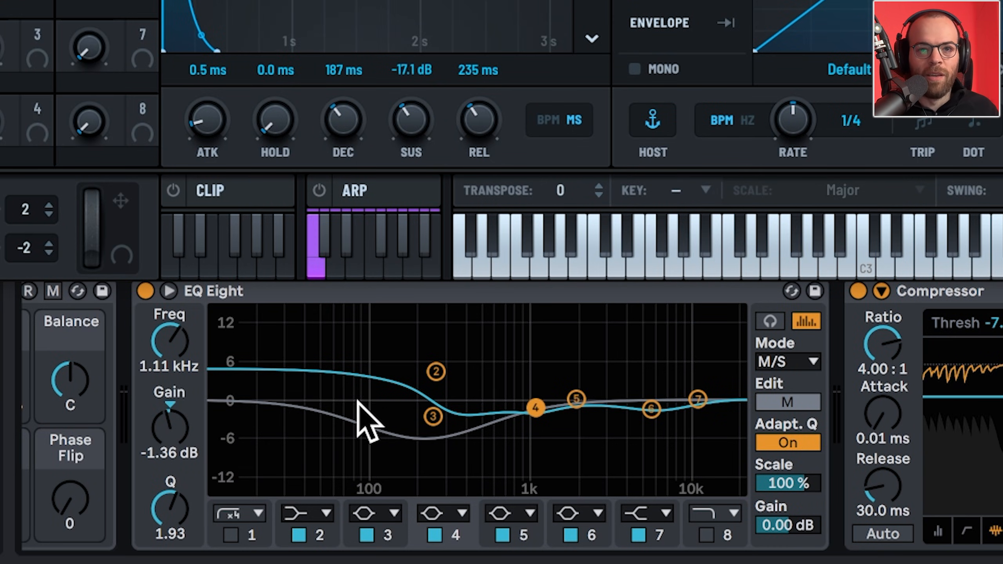
- Examine Lead Main's effects after the rack, from EQ Eight and Compressor through Reverb, Clipper, Auto Filter and Utility, while playing the lead
scroll(987, 344, right, 5)
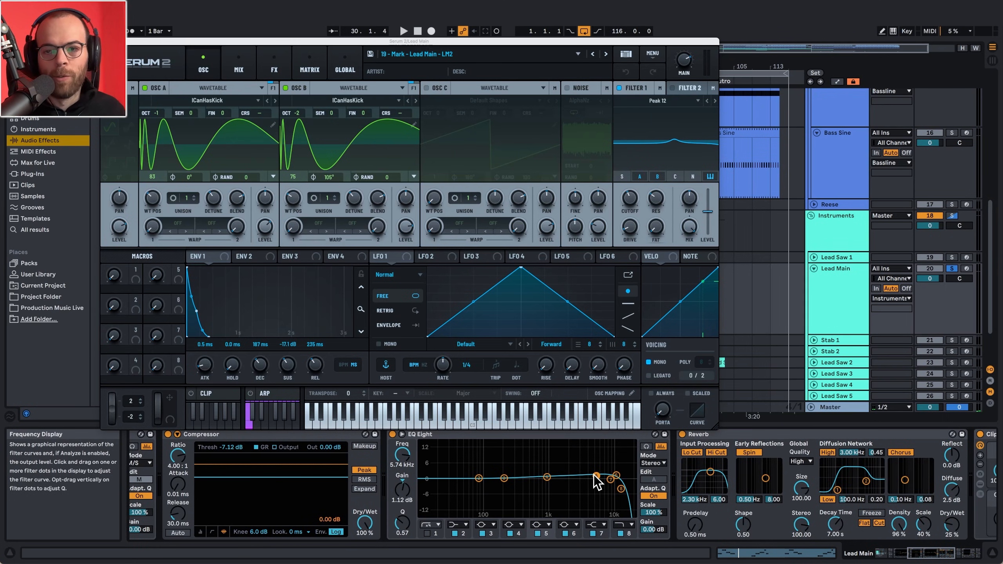
scroll(594, 480, right, 5)
scroll(594, 479, right, 3)
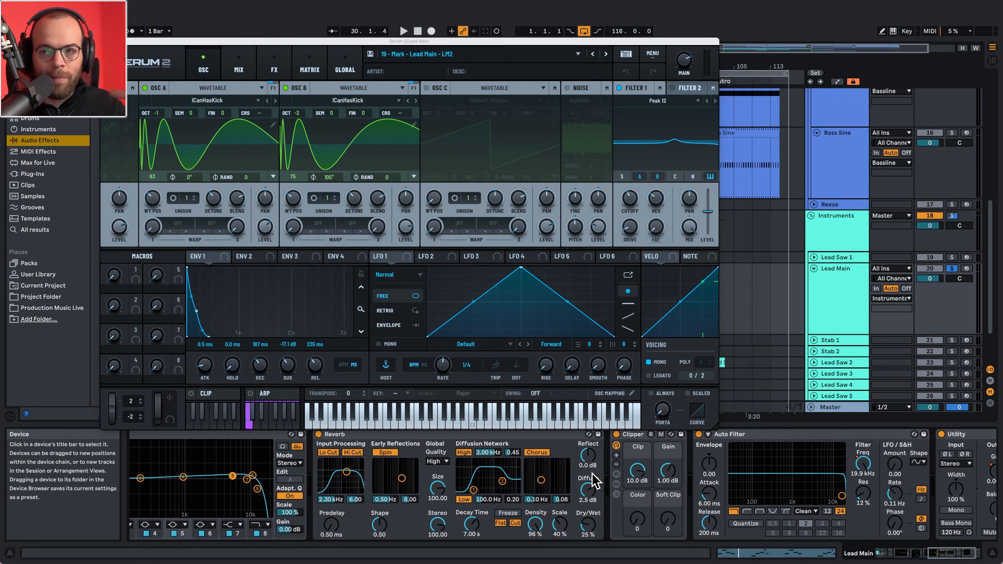
key(space)
scroll(590, 474, right, 3)
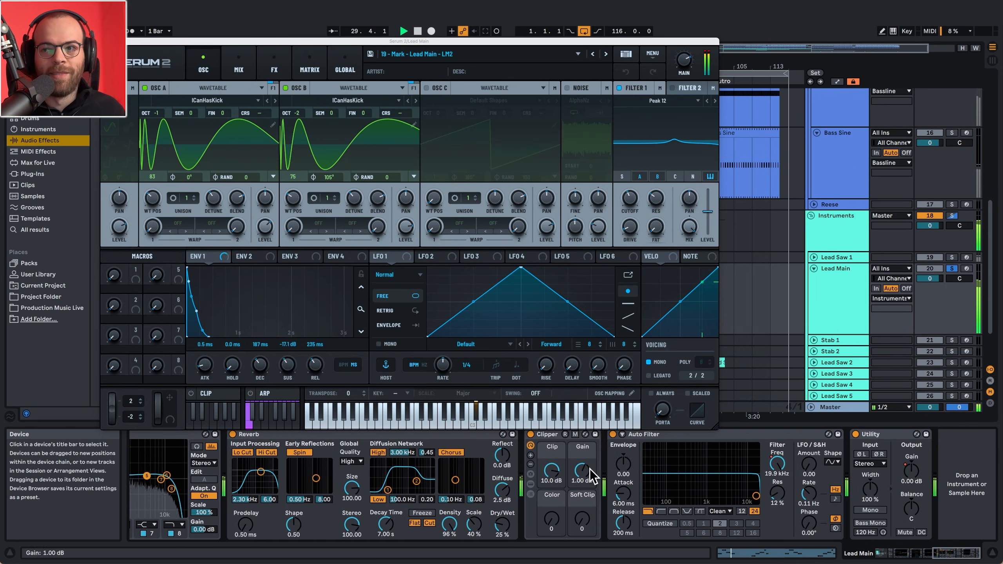
scroll(762, 316, right, 1)
key(space)
- Examine the Instruments group's Sidechain and Clipper devices during playback and return to the Lead Main track
click(842, 232)
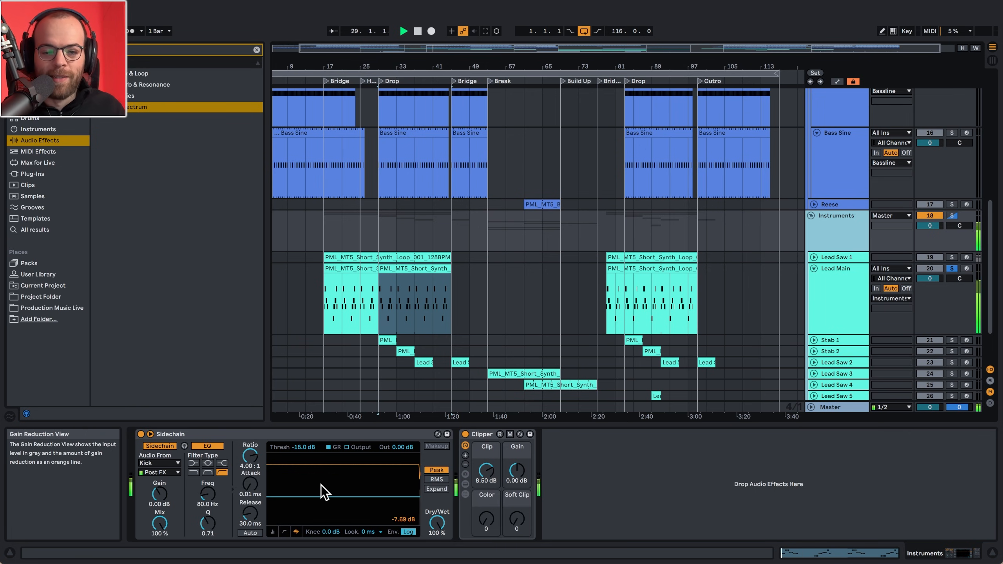
click(833, 310)
key(space)
scroll(837, 277, up, 1)
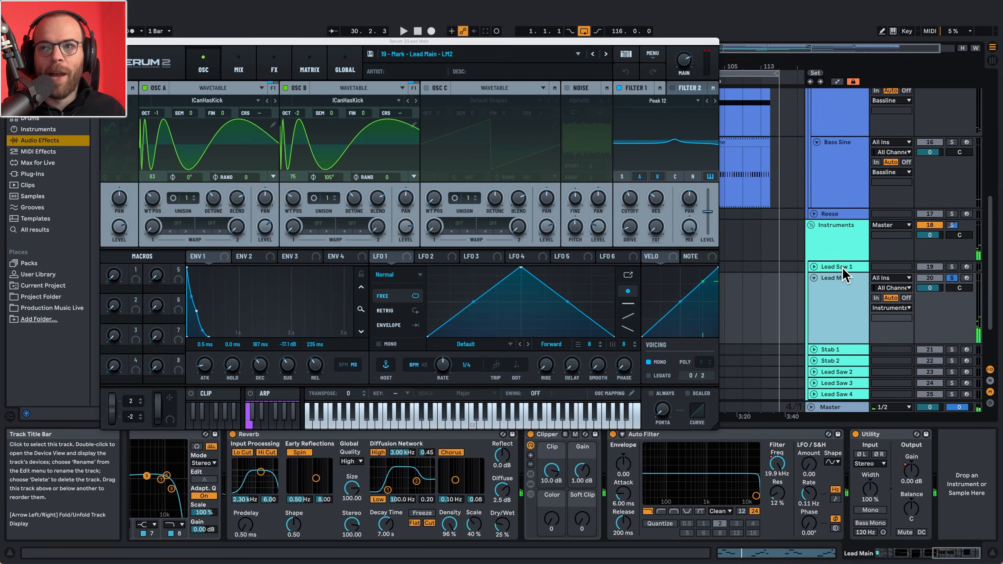
- Show Lead Saw 1's devices, listen to the track soloed, and clear its solo
click(843, 268)
click(952, 267)
key(space)
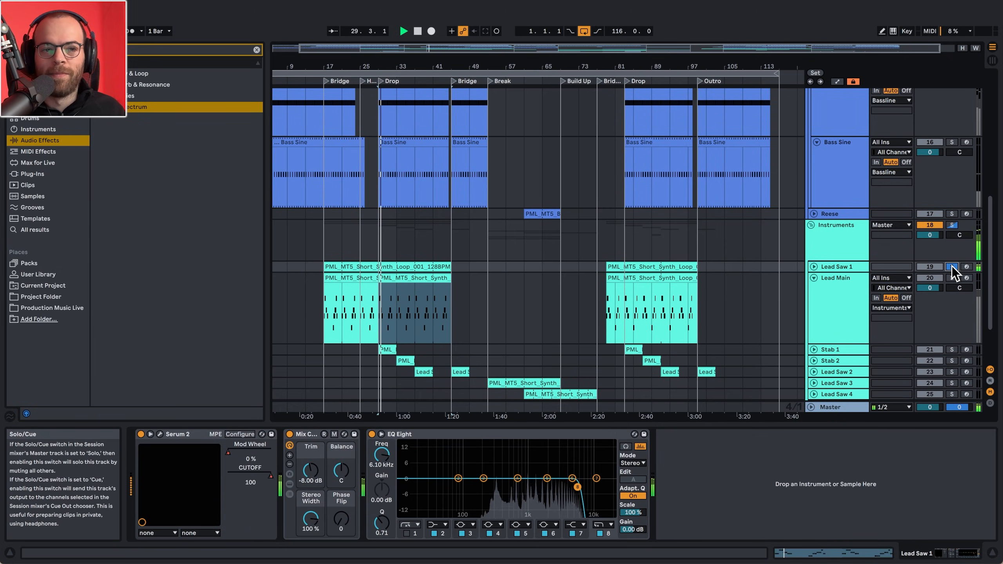
key(space)
click(952, 267)
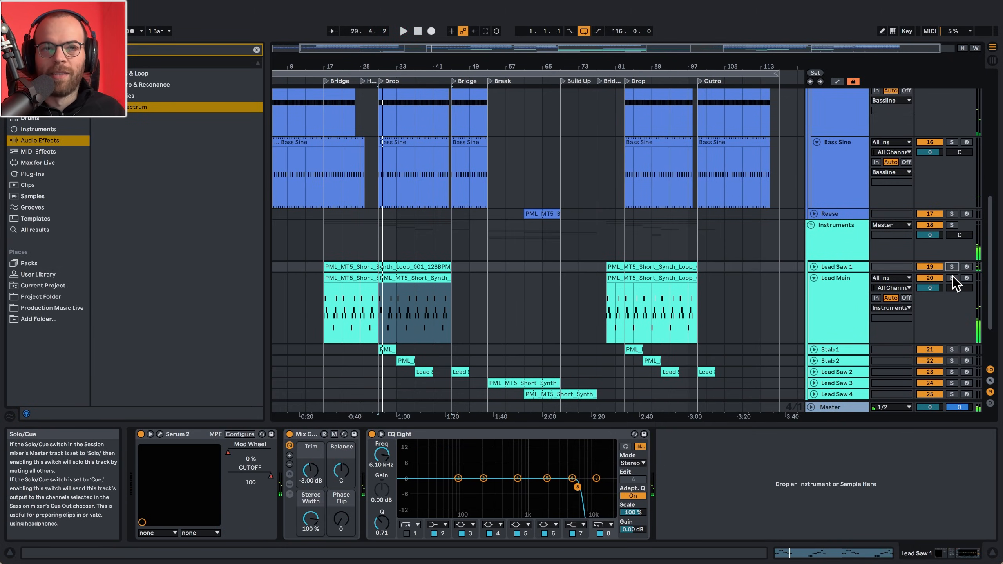
- Play the Drums group from bar 41, soloing the Kick first and adding the Snare to the solo
key(space)
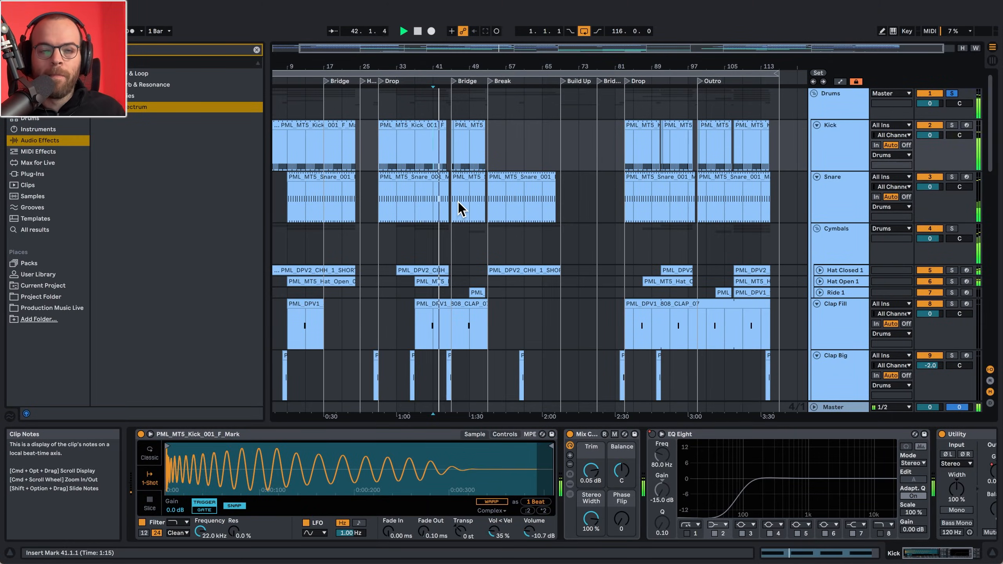
key(space)
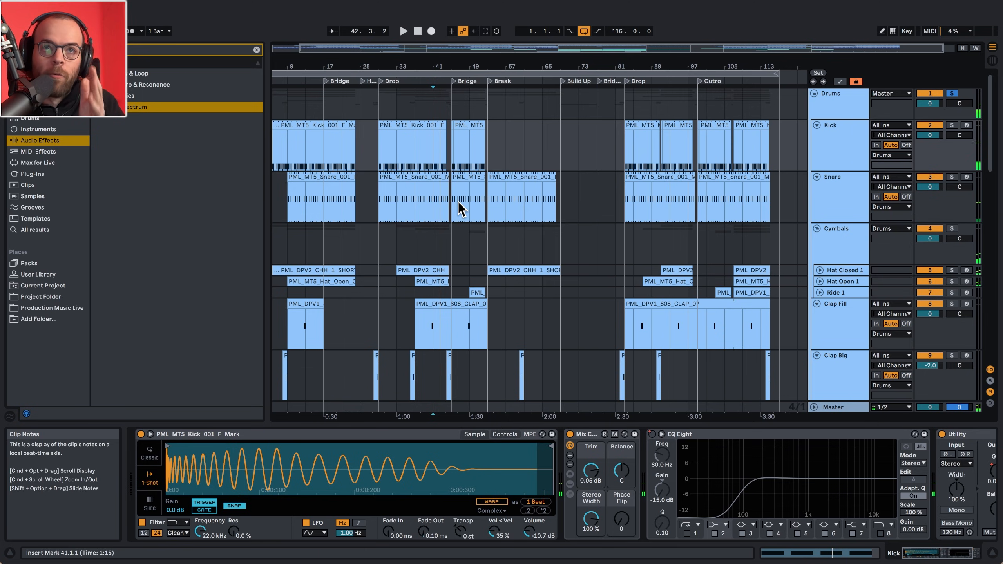
key(space)
click(952, 125)
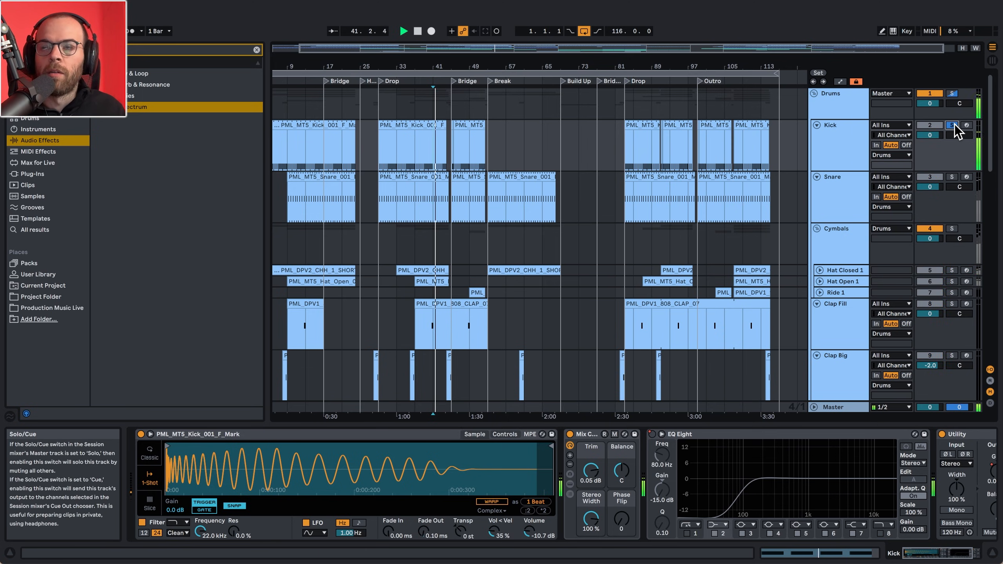
key(space)
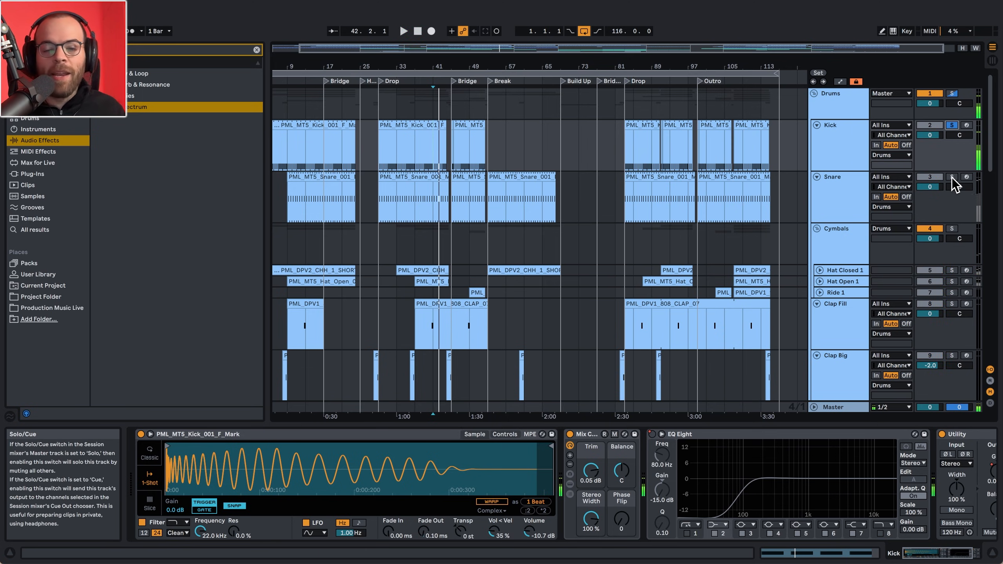
key(space)
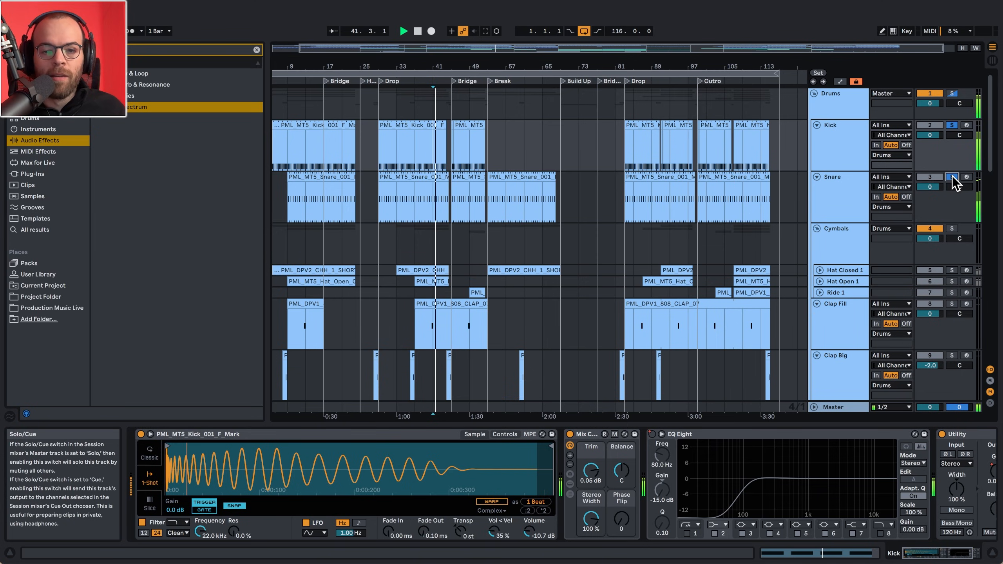
- Show the Snare track's devices, unfold its Audio Effect Rack, and listen to the soloed Kick and Snare
click(843, 208)
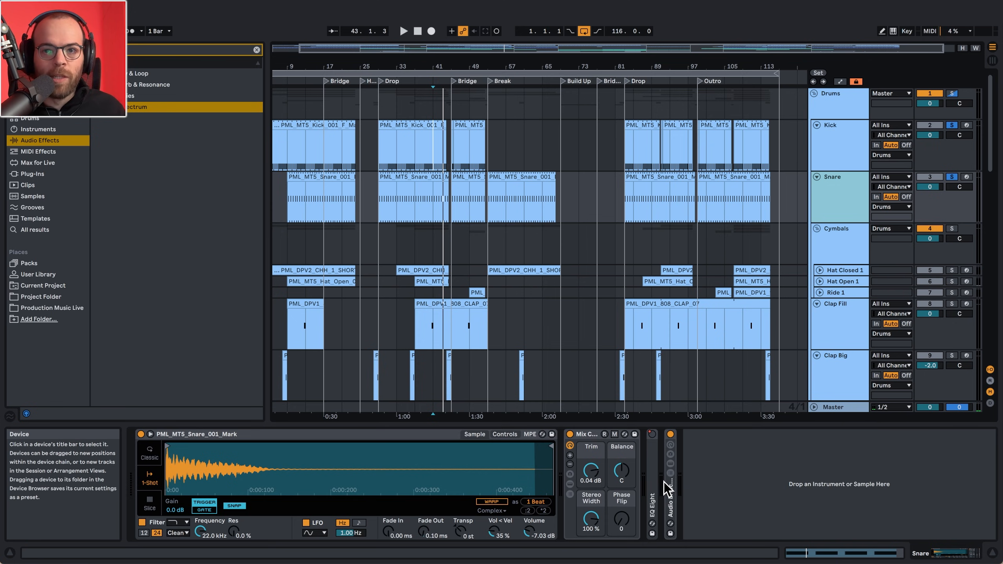
double_click(670, 493)
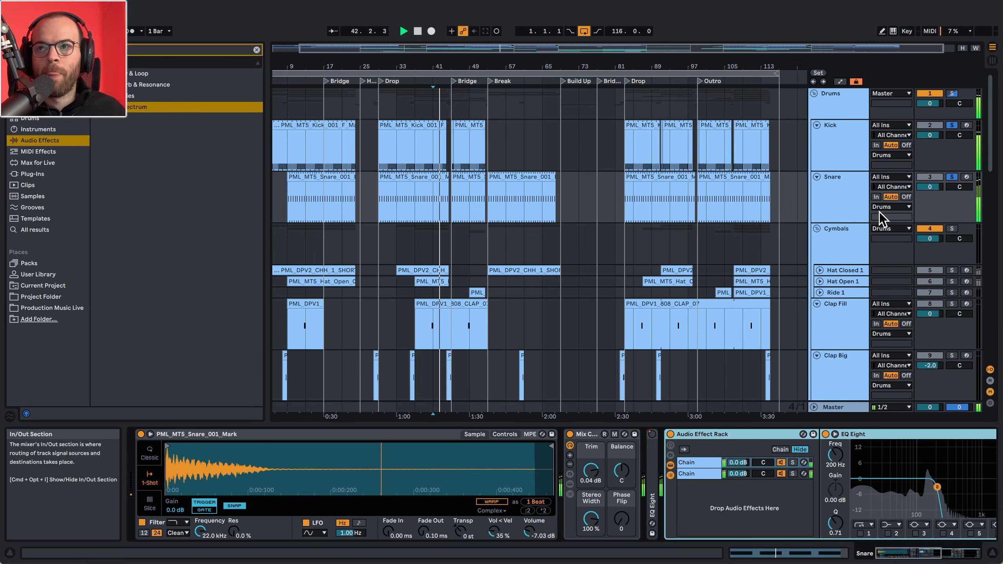
key(space)
- Solo the whole Drums group during playback and activate the Hat Open 1 track
click(952, 93)
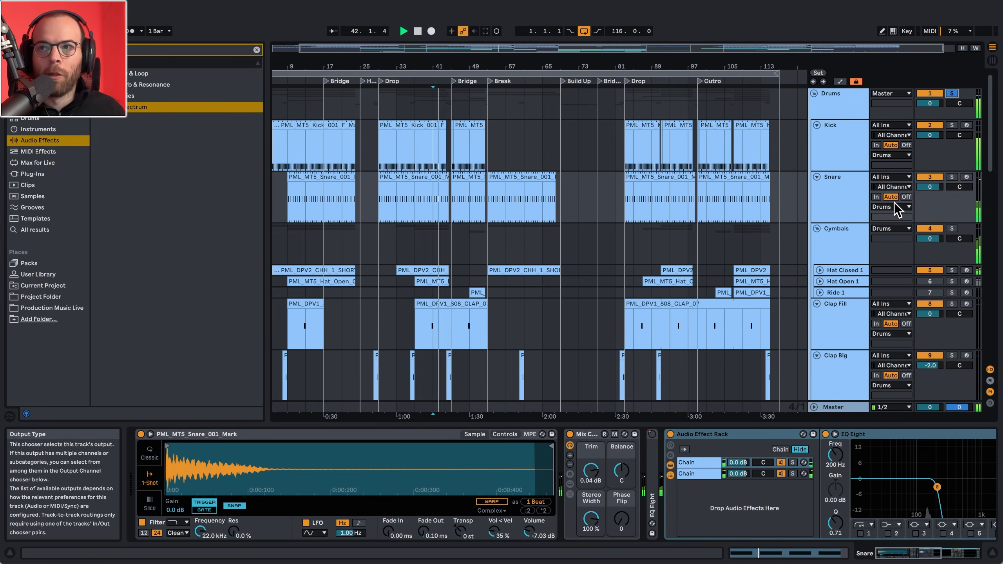
click(928, 282)
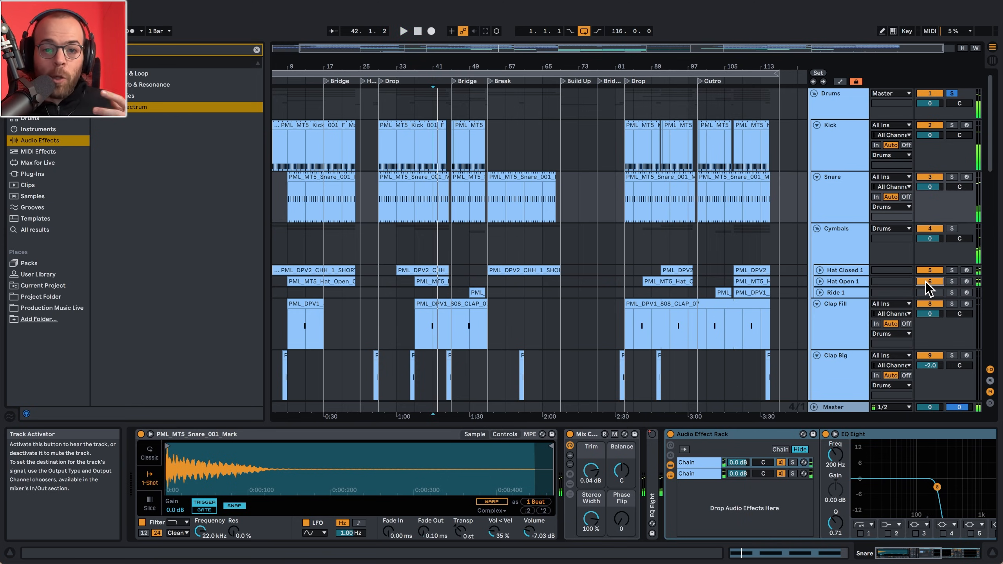
key(space)
- Play the drums from the Hat Open 1 clip at bar 107 and activate the Ride 1 track
click(745, 282)
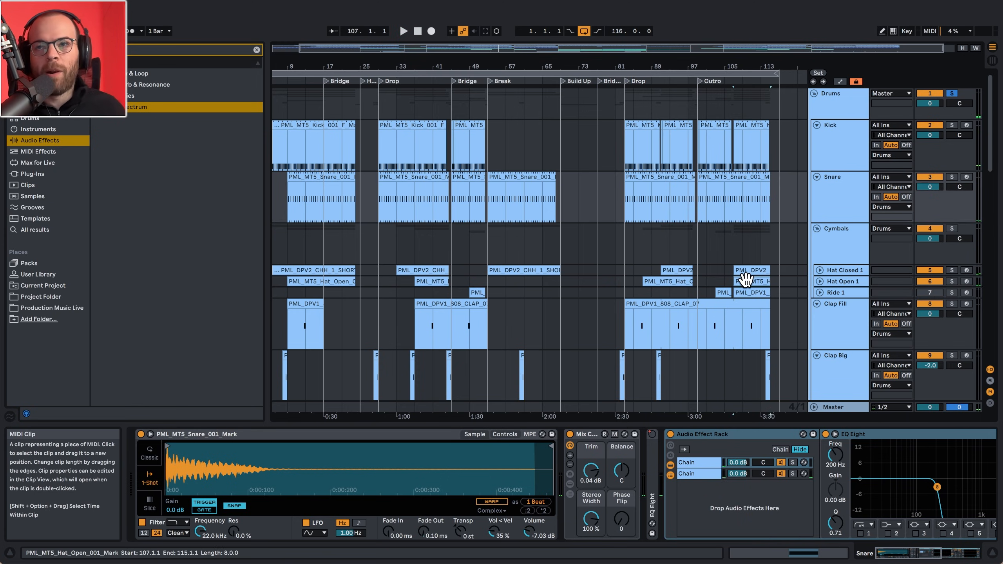
key(space)
click(922, 292)
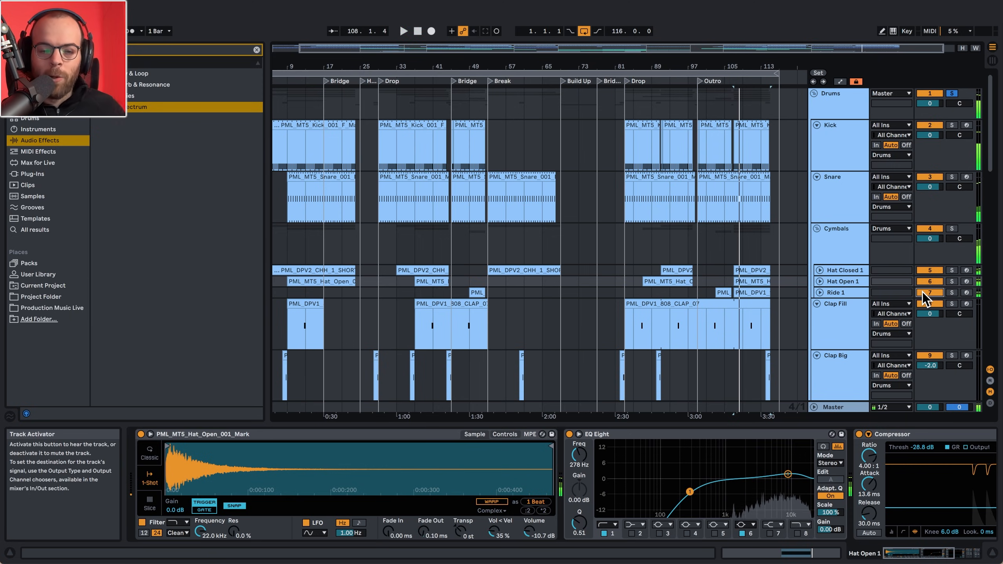
key(space)
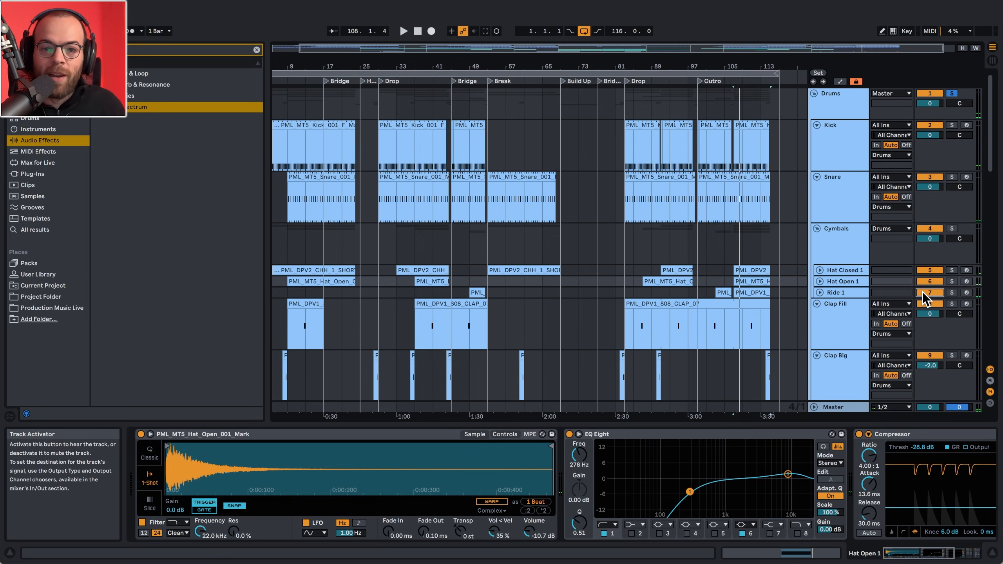
- Unfold the Ride 1, Hat Open 1 and Hat Closed 1 tracks to show their clips' note patterns
click(846, 290)
key(Right)
key(Up)
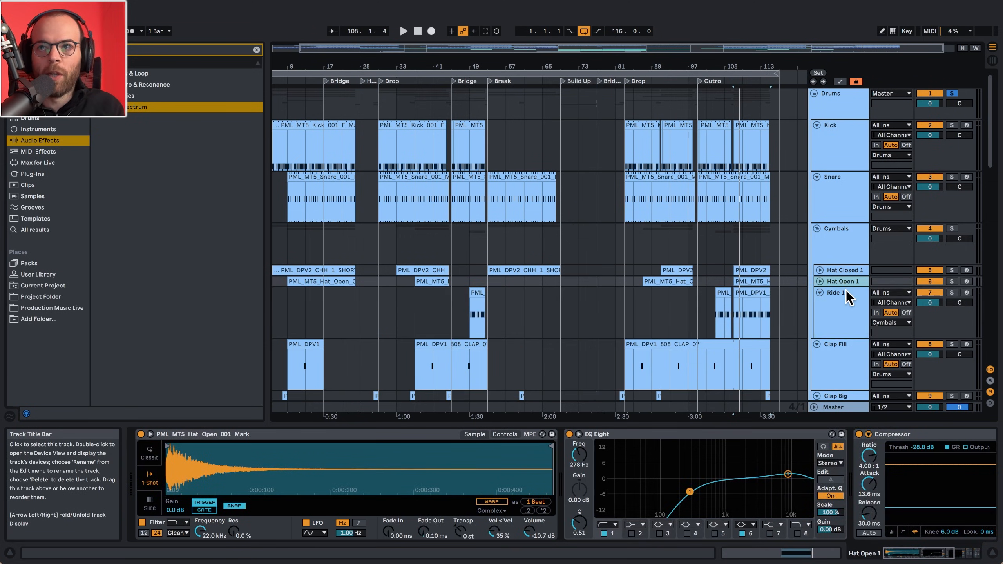
key(Right)
key(Up)
key(Right)
key(Up)
scroll(738, 332, down, 2)
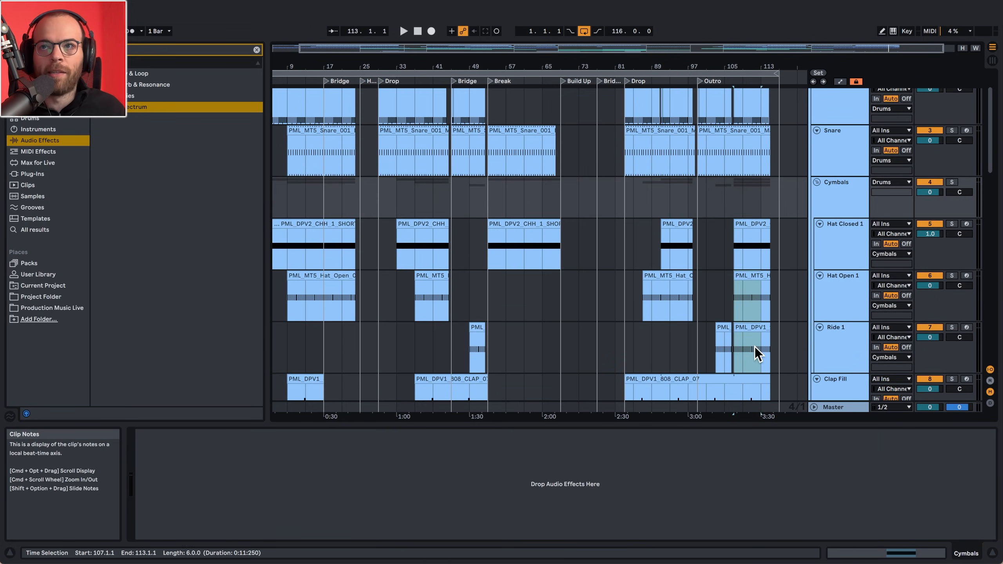
- Open the Hat Closed 1 clip at bar 107, show its C3 notes, and play the drums
double_click(740, 224)
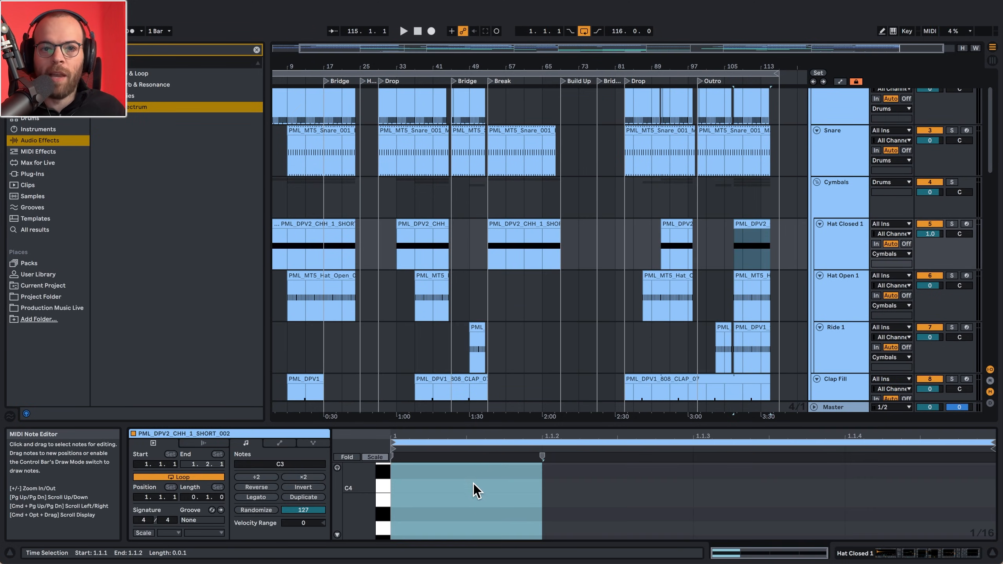
scroll(474, 483, down, 5)
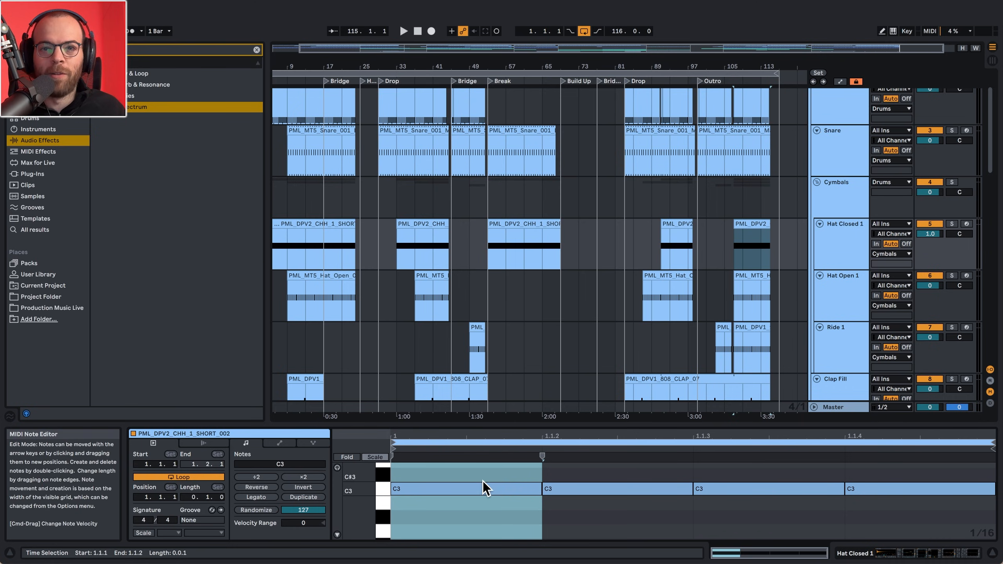
key(space)
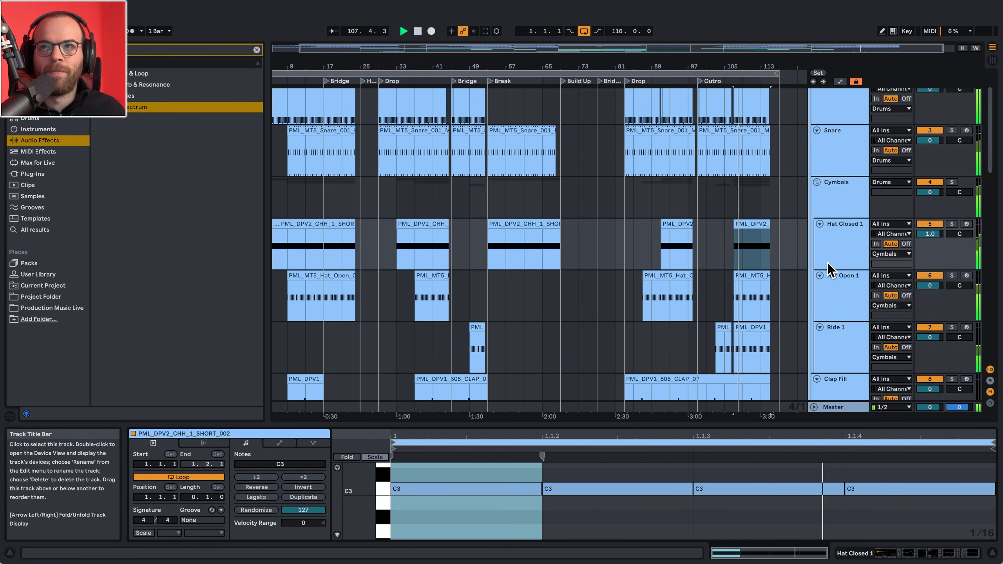
scroll(828, 264, up, 2)
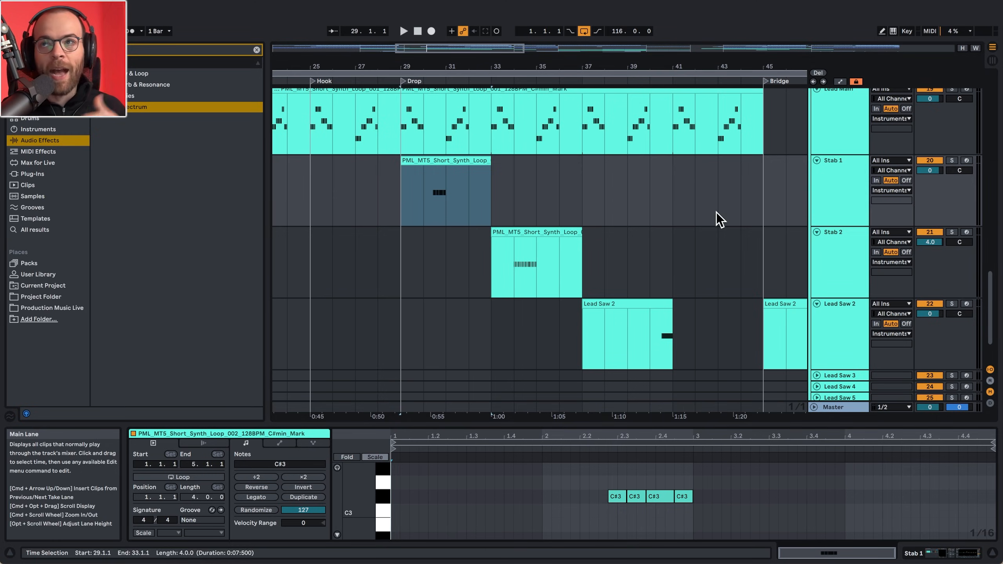
- Show chain S1 in Stab 1's Instrument Rack and play the soloed track from bar 30 with S1 isolated
click(840, 210)
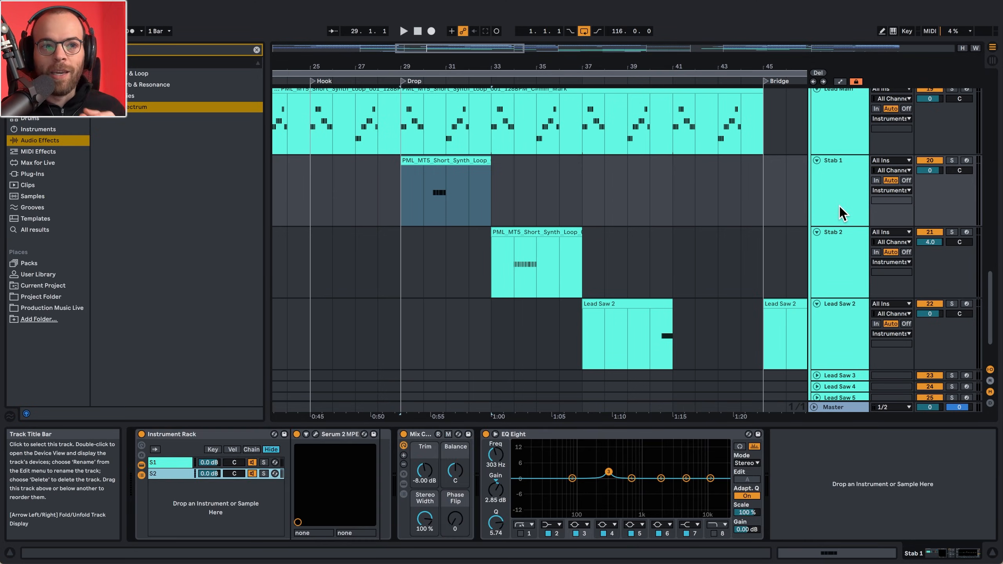
click(182, 464)
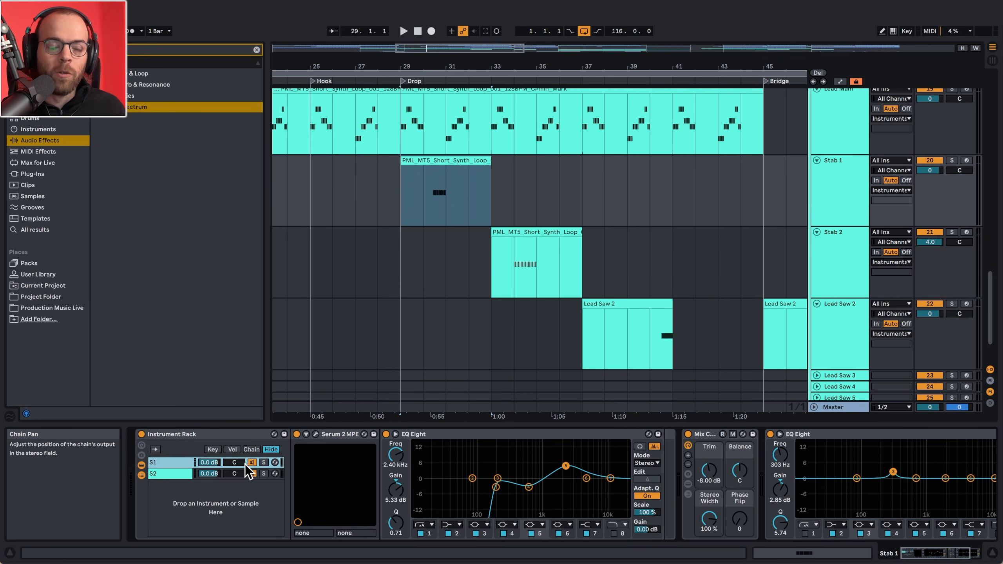
key(s)
key(space)
click(422, 214)
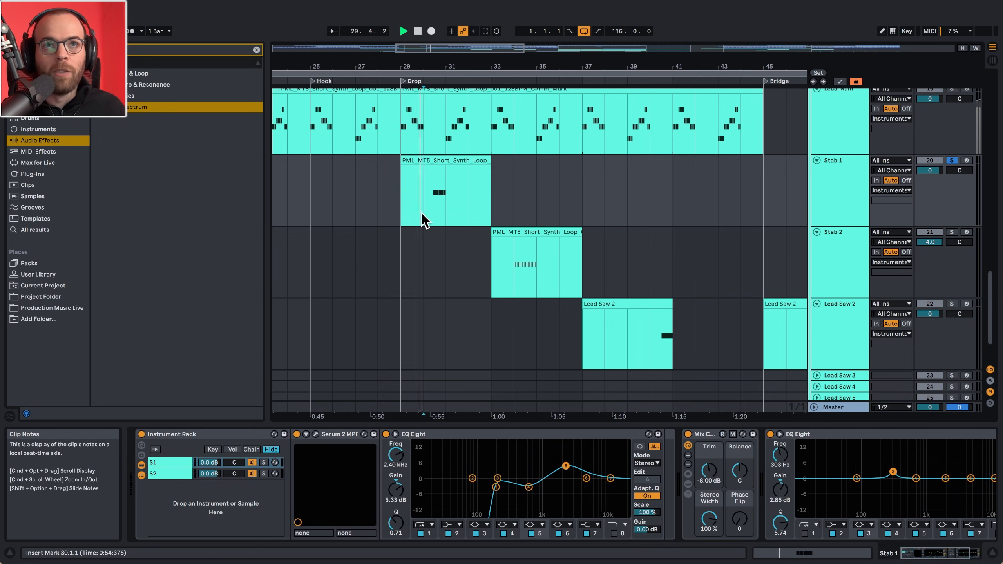
key(space)
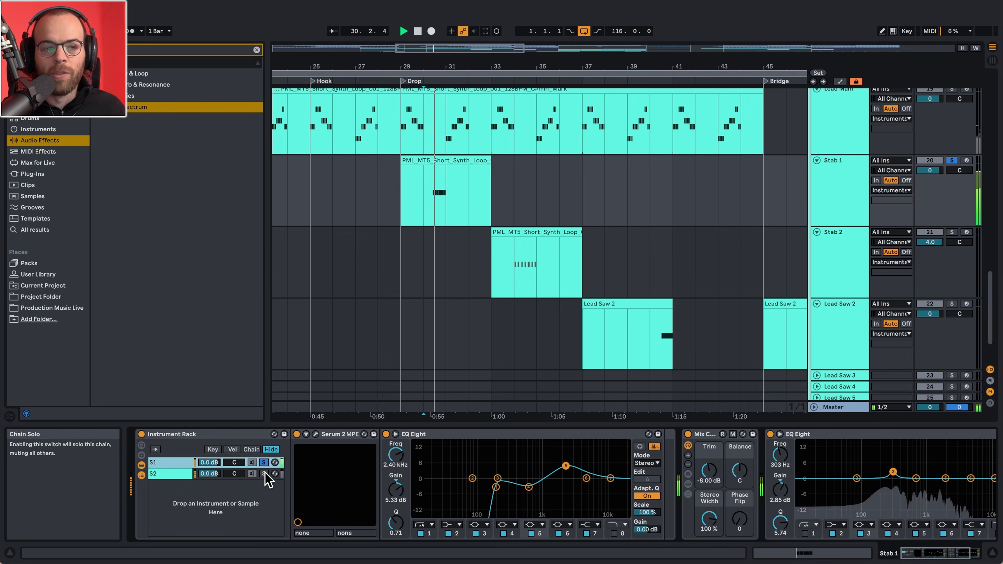
- Listen to chain S2 soloed in Stab 1's Instrument Rack and clear the chain solo
click(265, 473)
key(space)
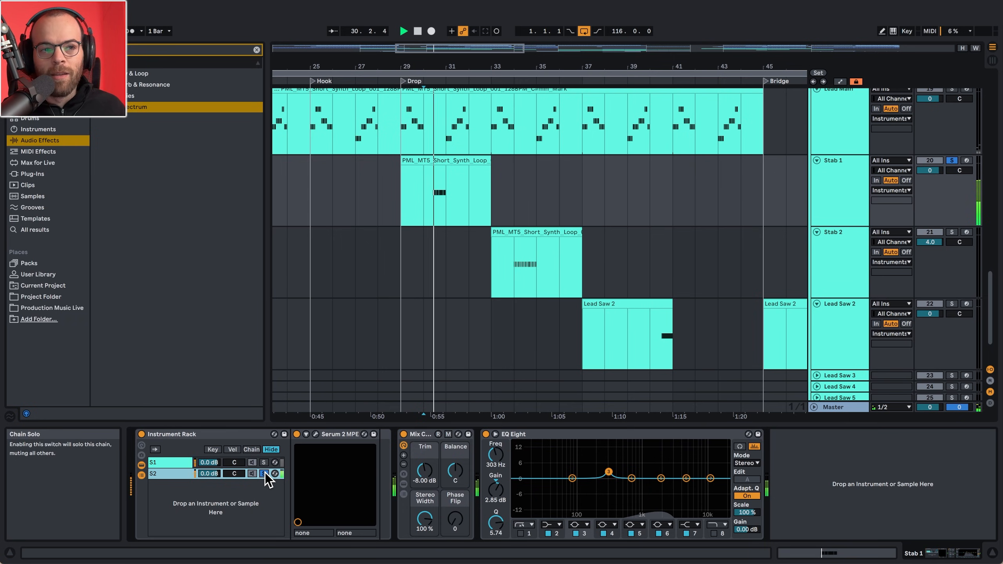
click(263, 473)
key(space)
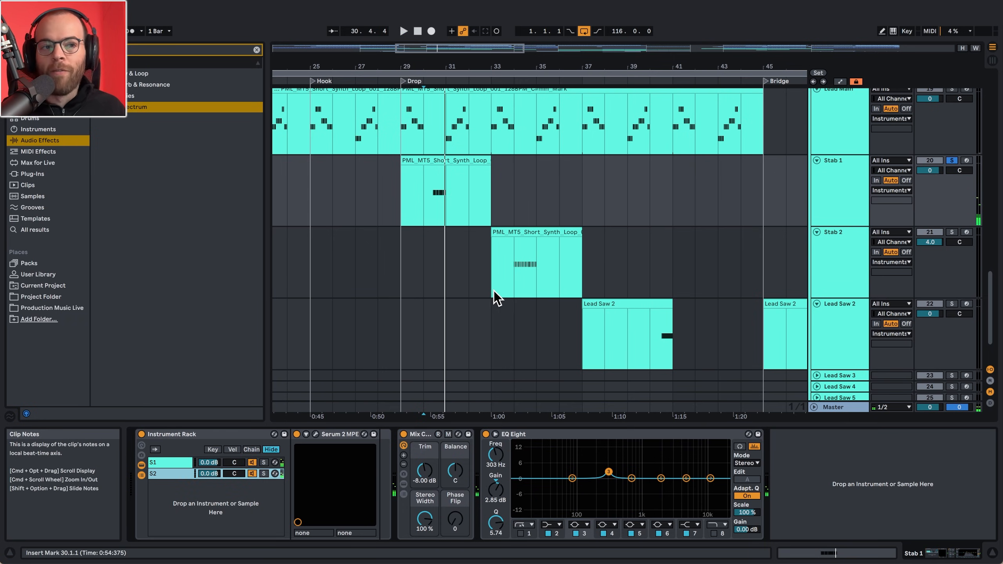
- Play the soloed Stab 2 track from bar 34, auditioning rack chains S1, S2, S3 and S4 individually, and clear the chain solo
click(513, 276)
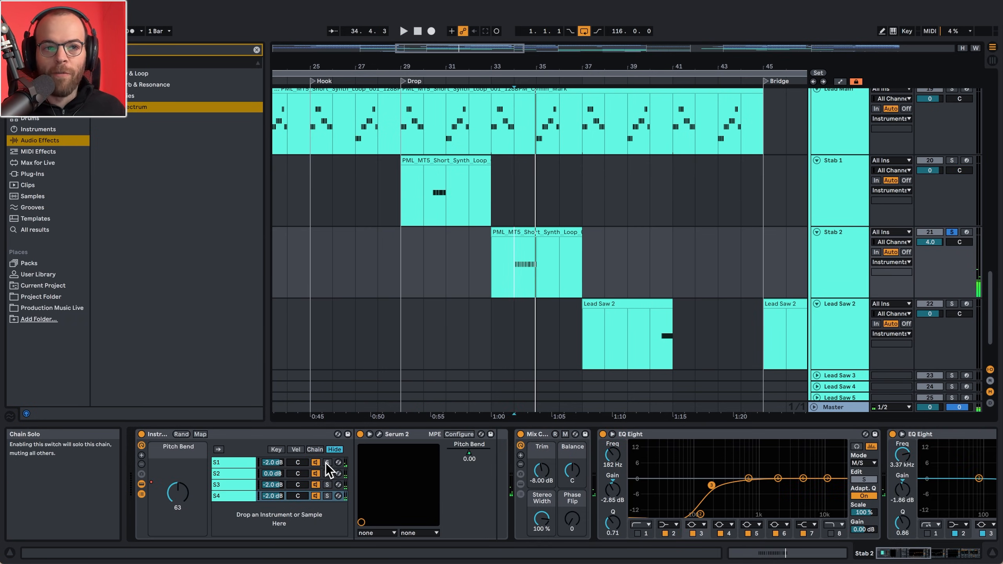
key(space)
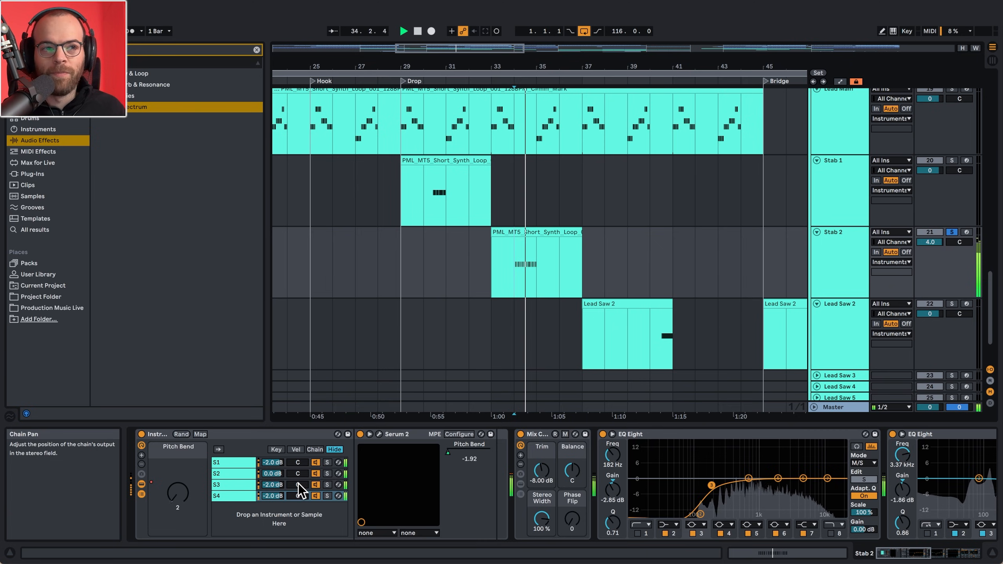
click(326, 462)
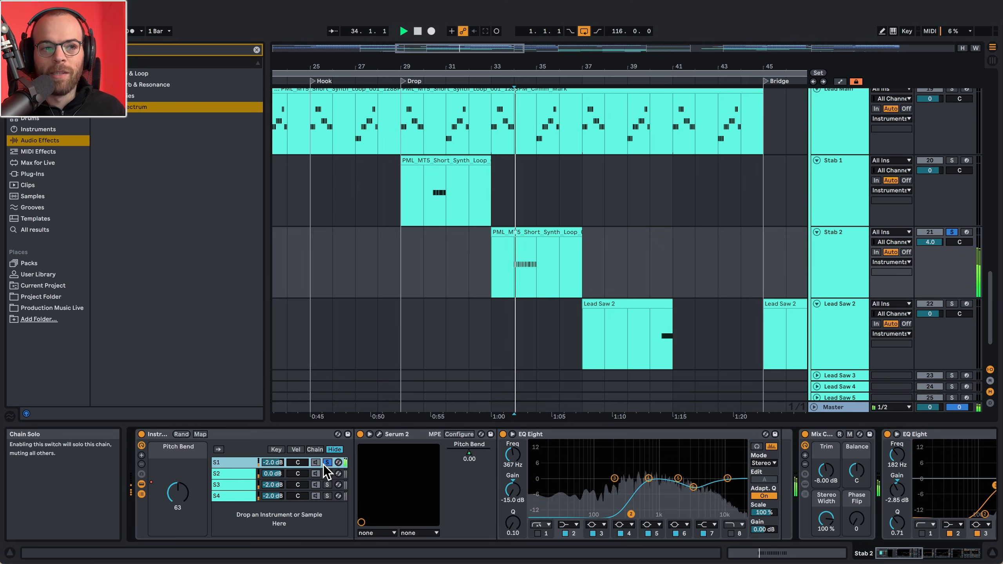
click(325, 474)
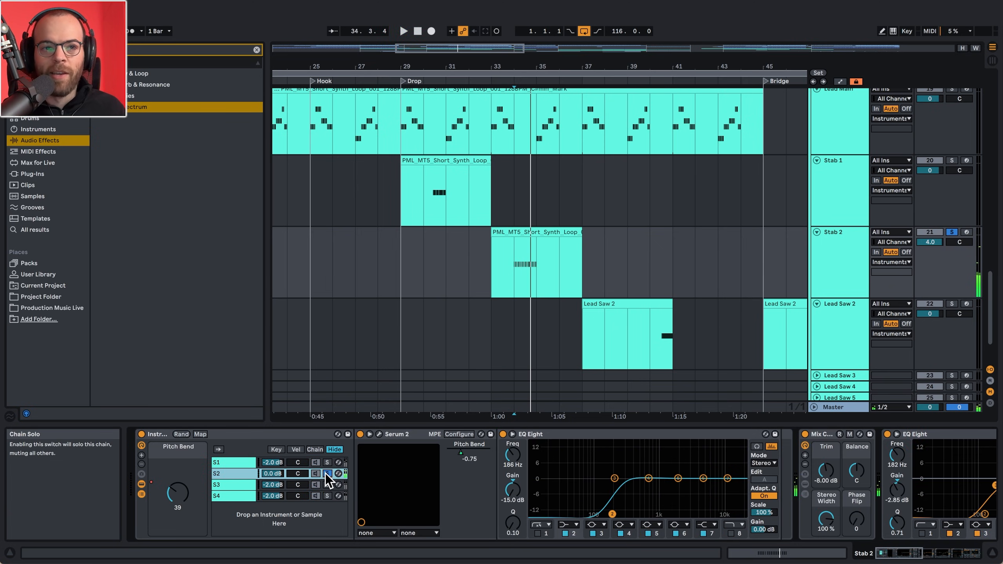
click(326, 484)
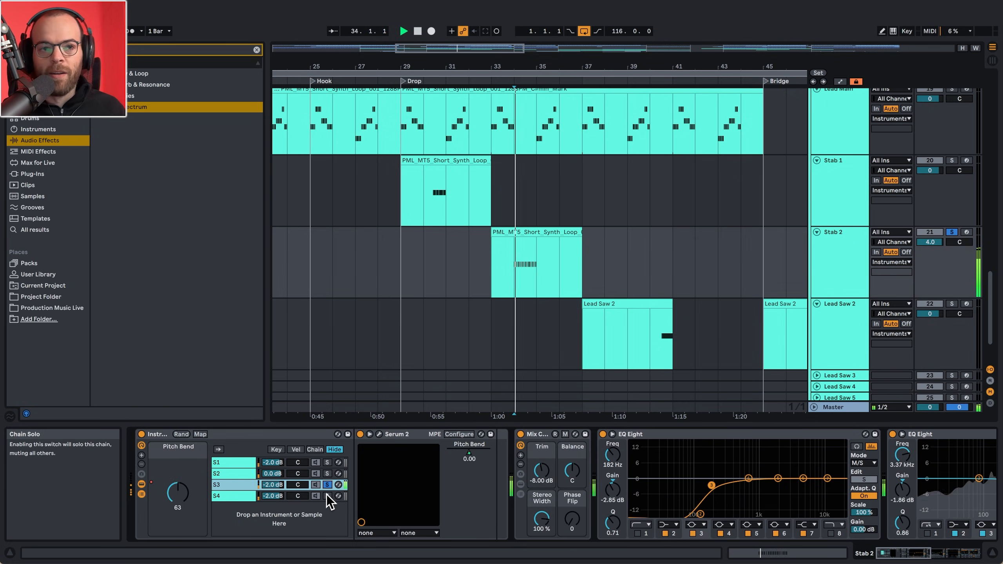
click(327, 496)
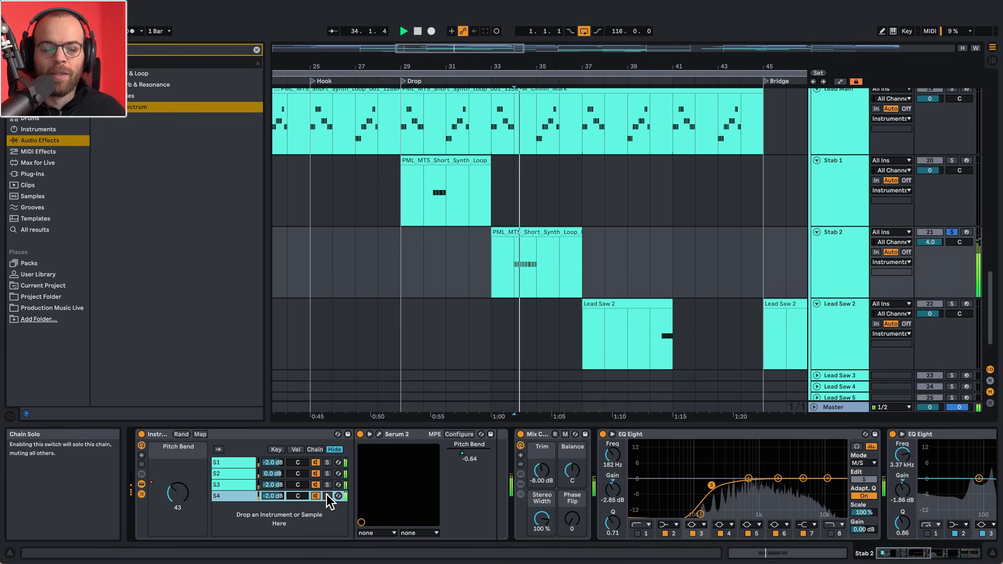
click(326, 495)
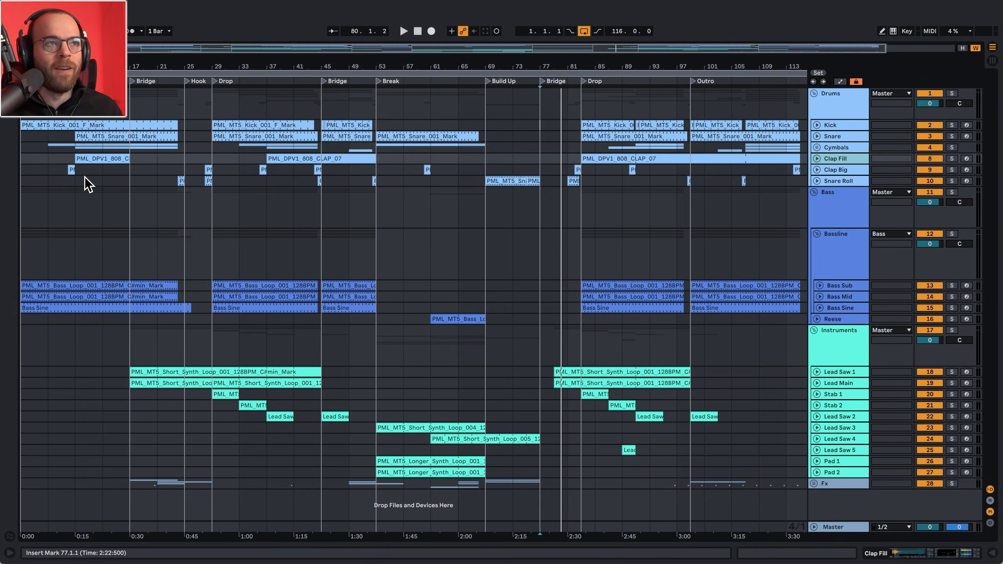
- Play the full arrangement from bar 9 in the Intro, where the snare and clap fill enter
click(77, 179)
key(space)
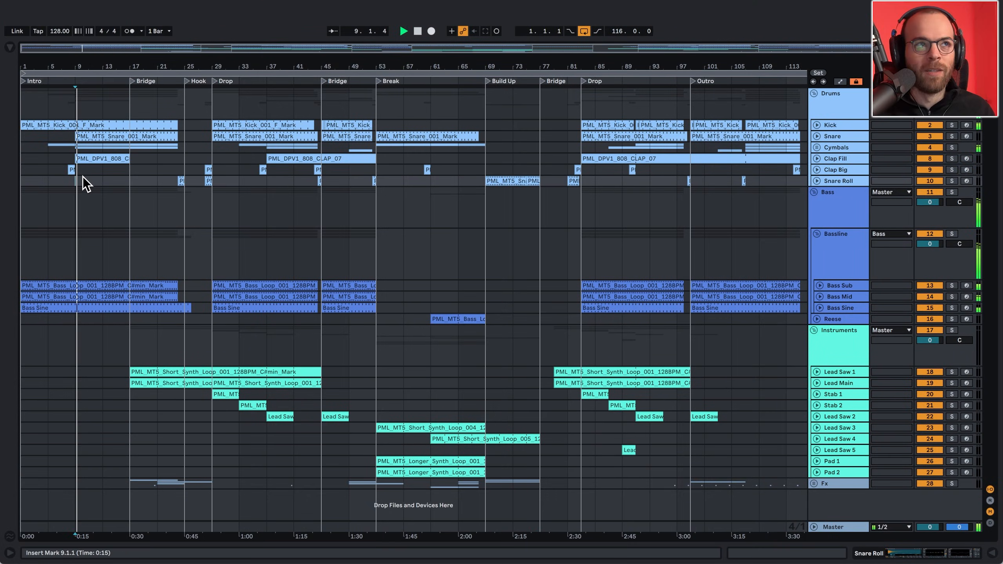
key(space)
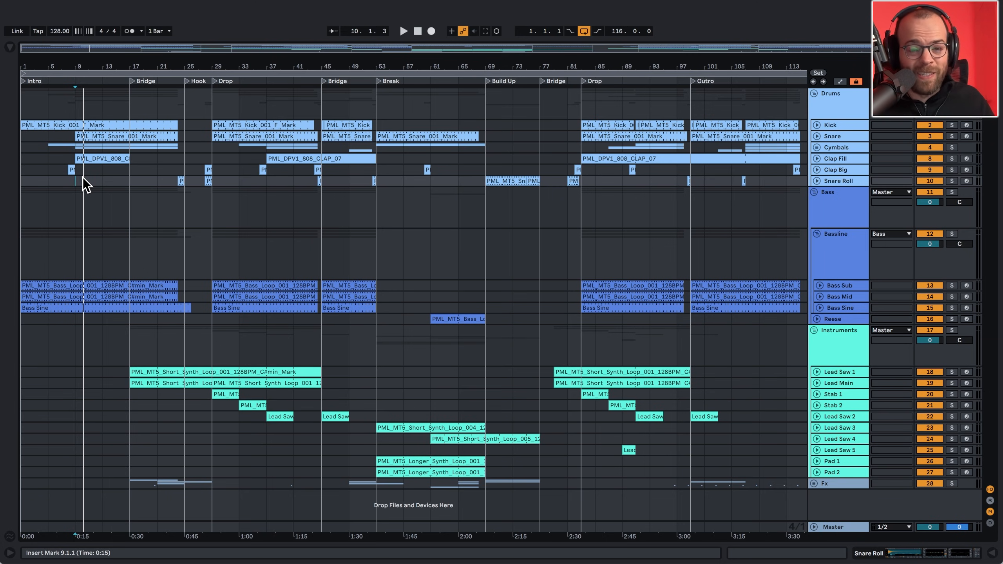
key(space)
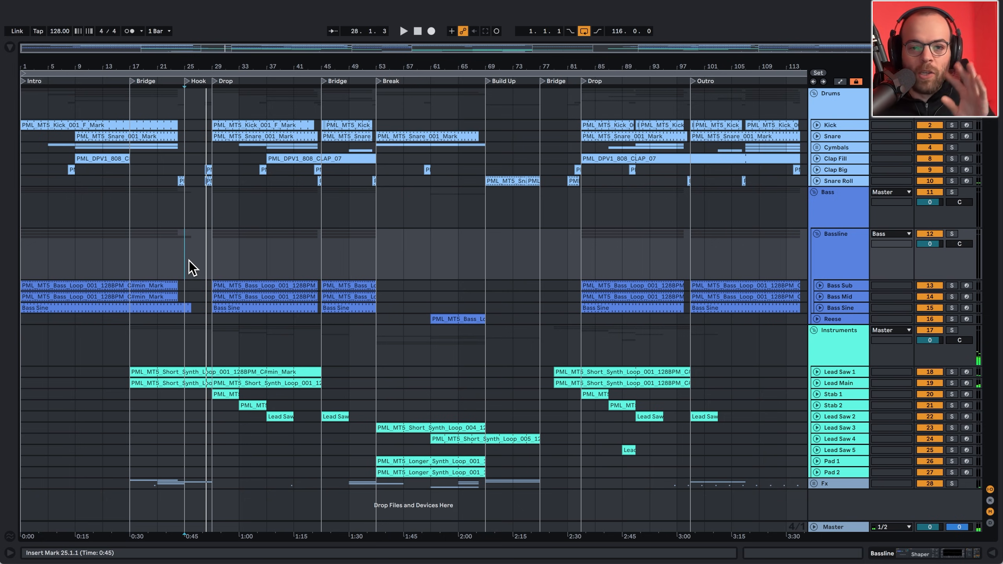
- Play the first Drop from bar 29 and move the start position further into that section
scroll(189, 267, right, 1)
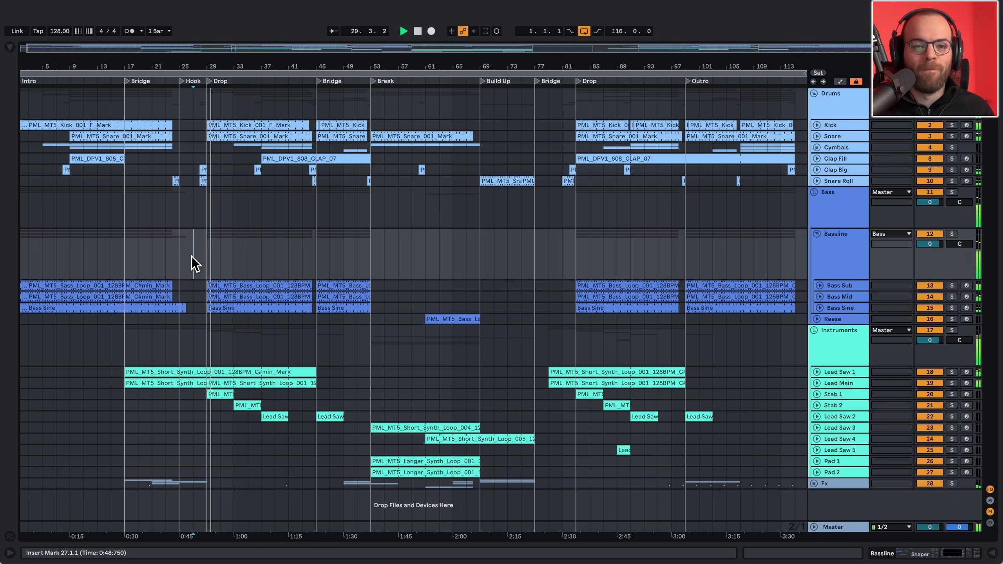
click(207, 253)
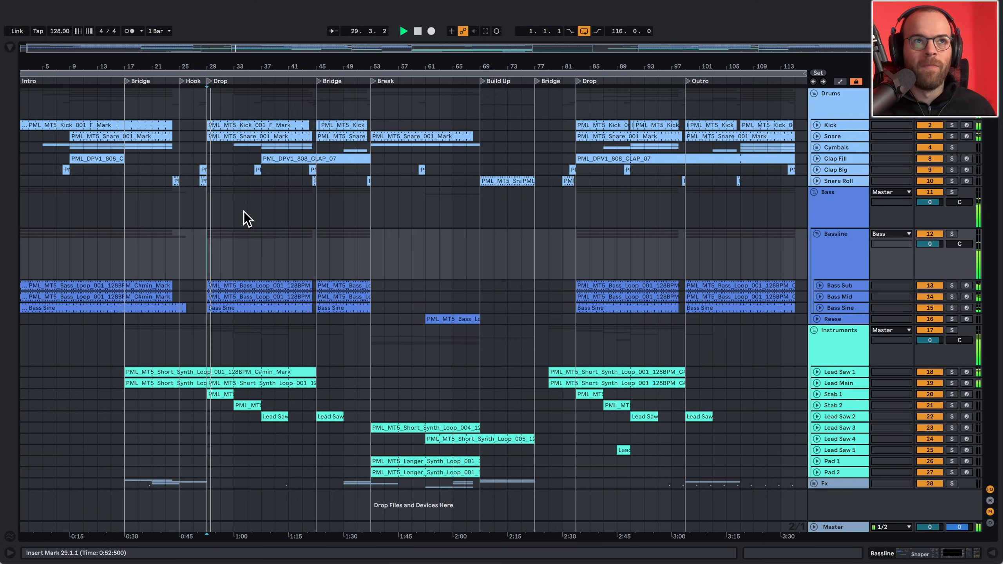
click(247, 213)
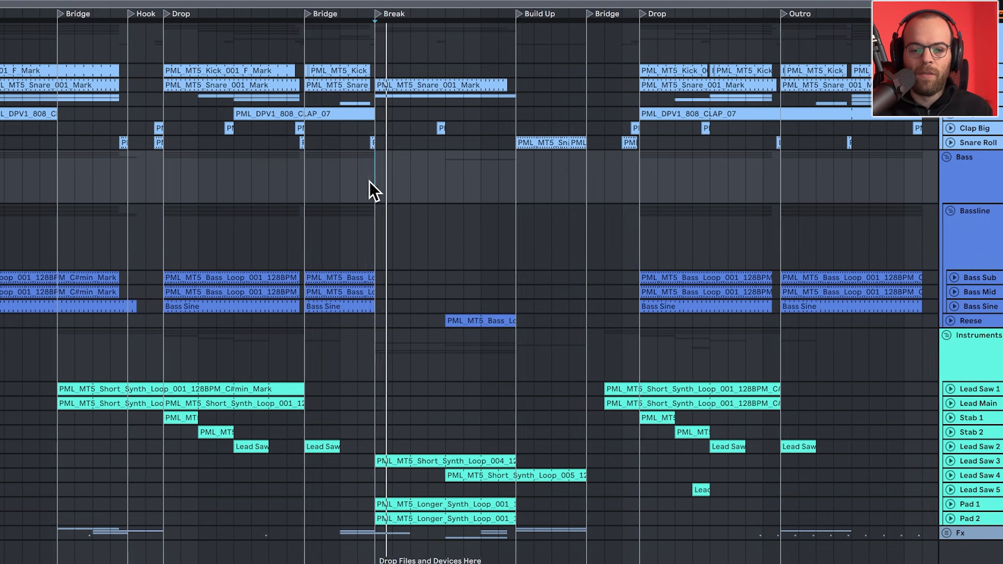
- Audition the Break section, moving the playback start through bars 57, 61 and 67
click(416, 179)
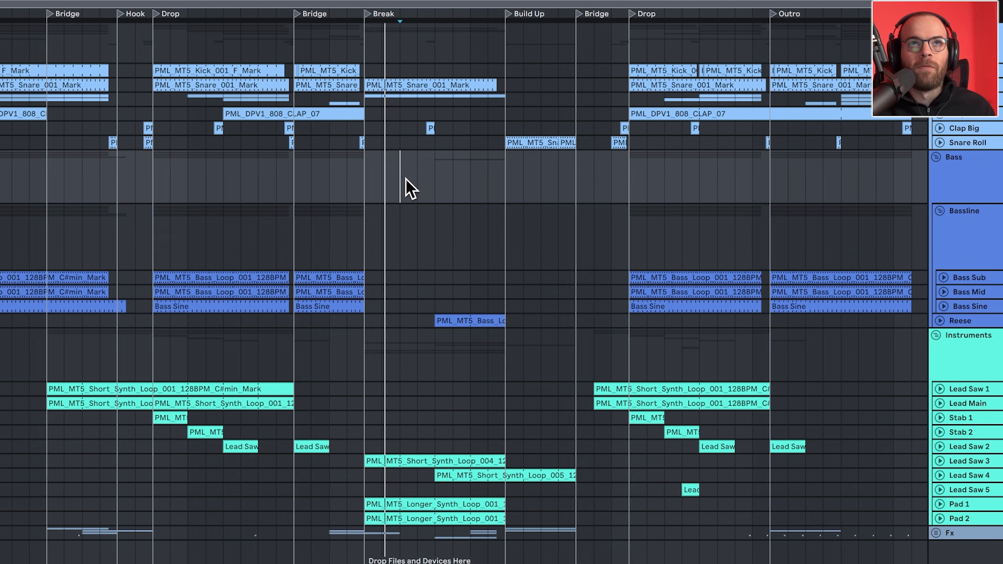
click(434, 177)
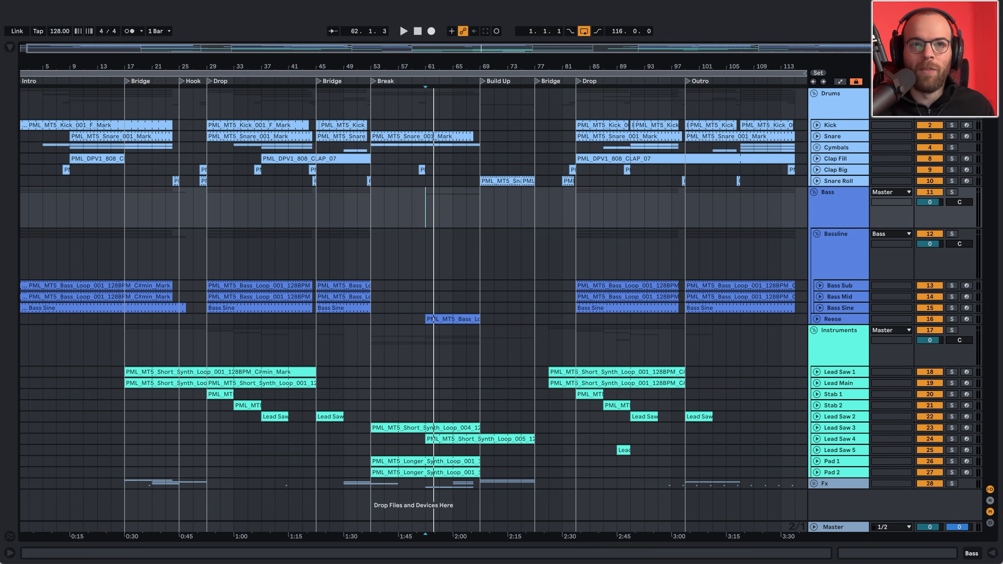
click(461, 166)
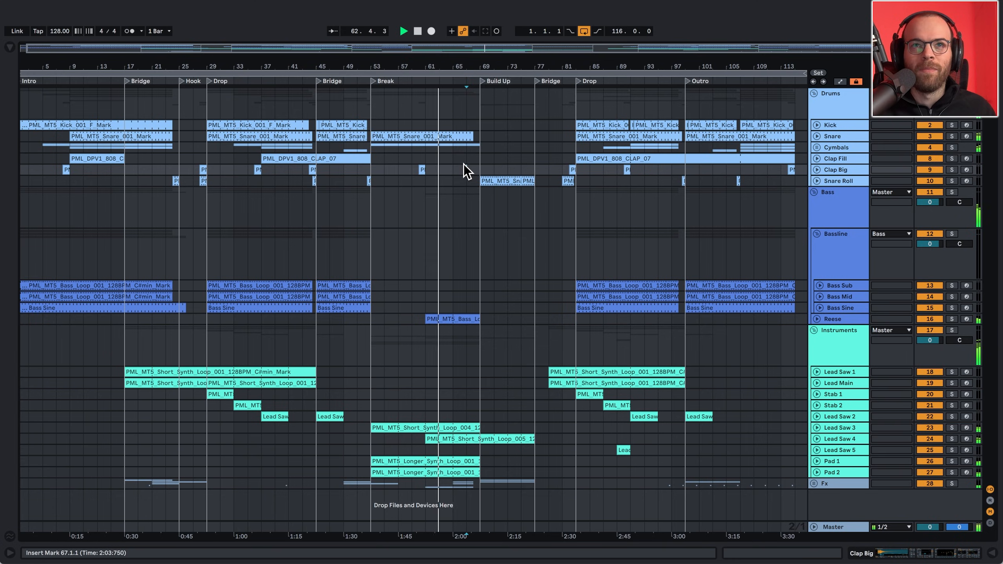